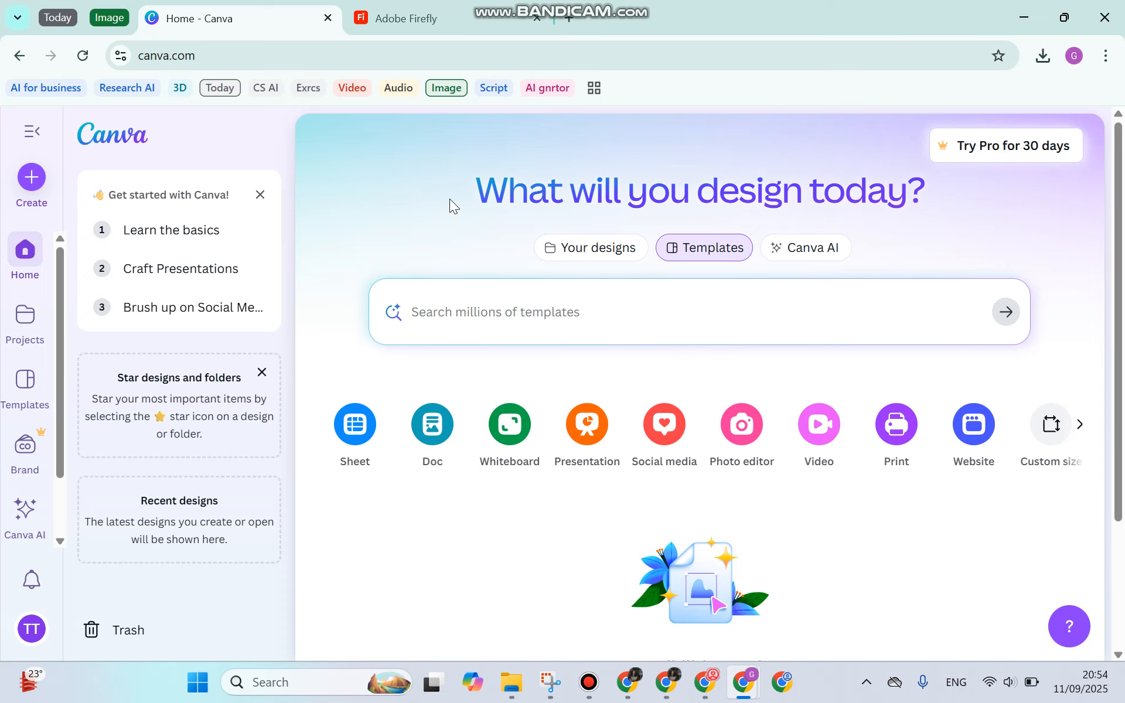
Open Canva's template search from the home page
click(545, 321)
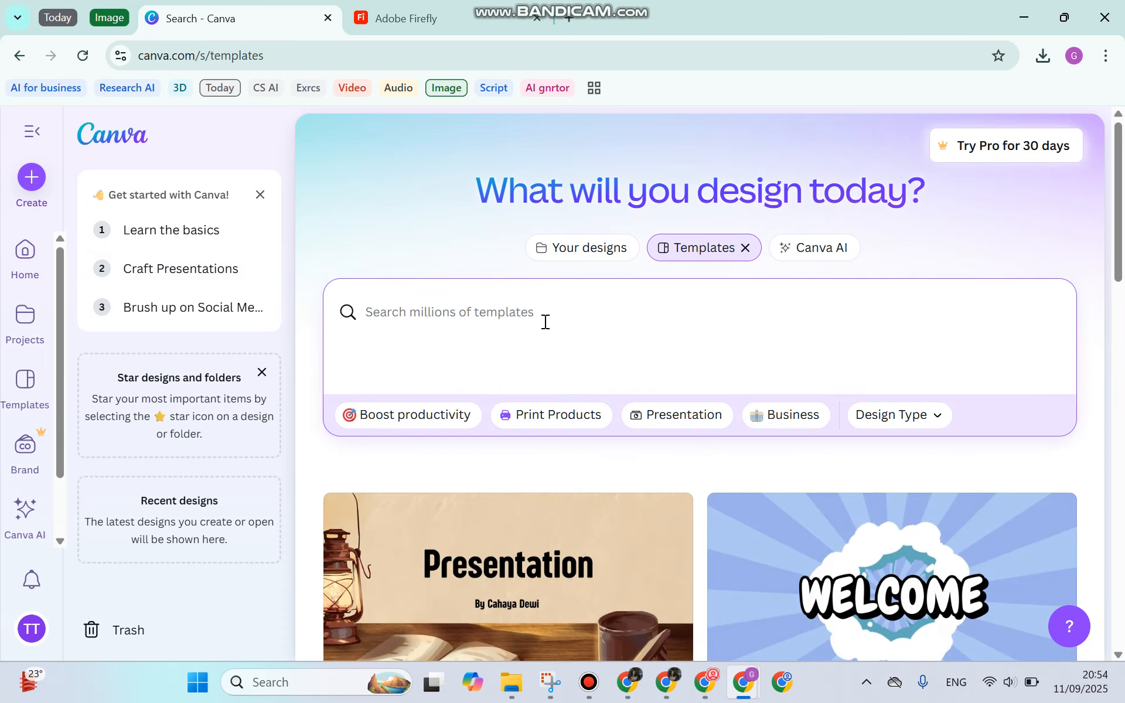
Search templates for 'business card' and scroll through the results
text(business card)
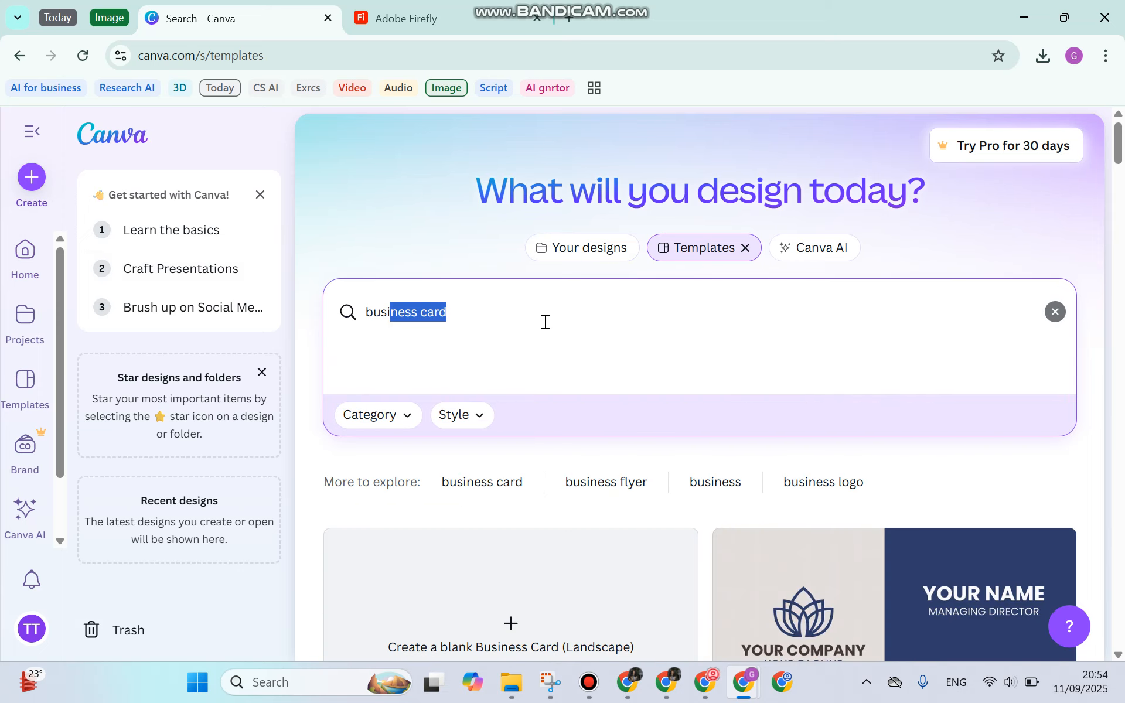
key(Right)
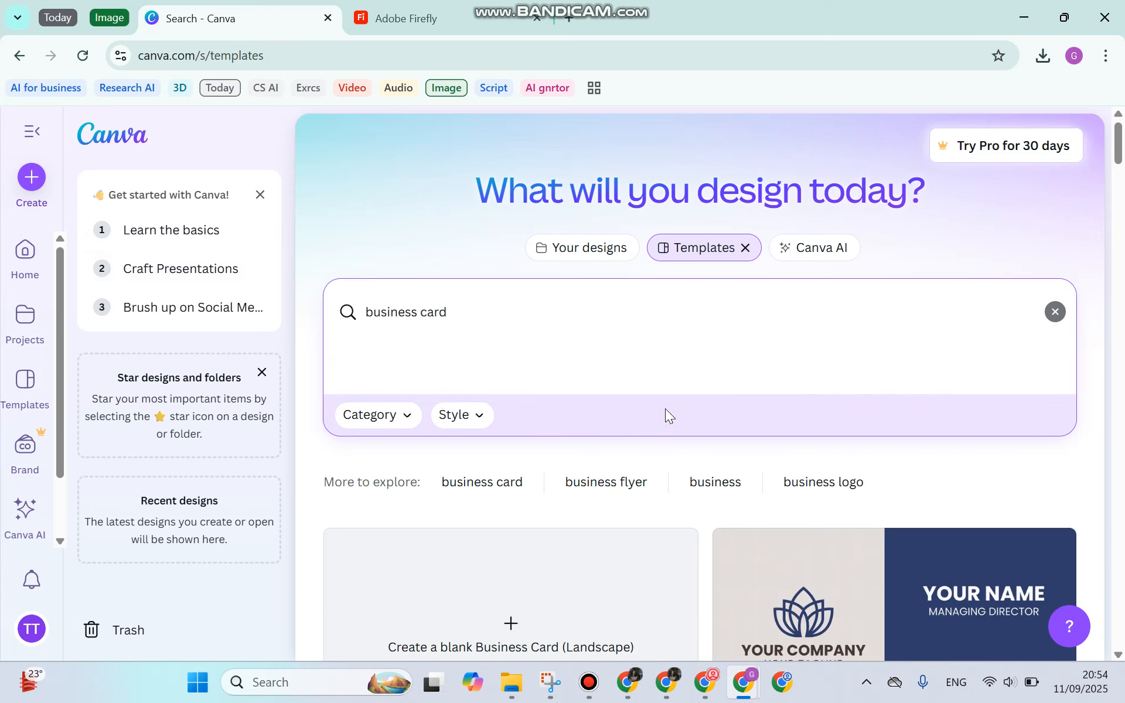
scroll(824, 500, down, 4)
scroll(791, 449, down, 3)
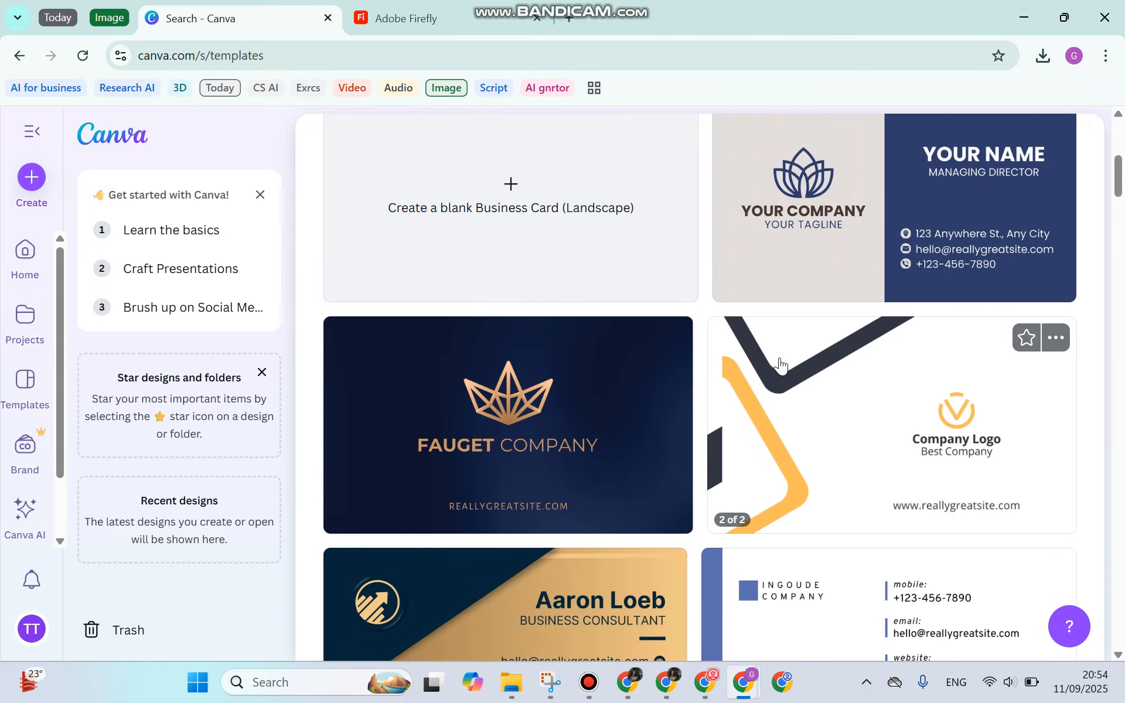
scroll(779, 364, down, 3)
scroll(779, 365, down, 2)
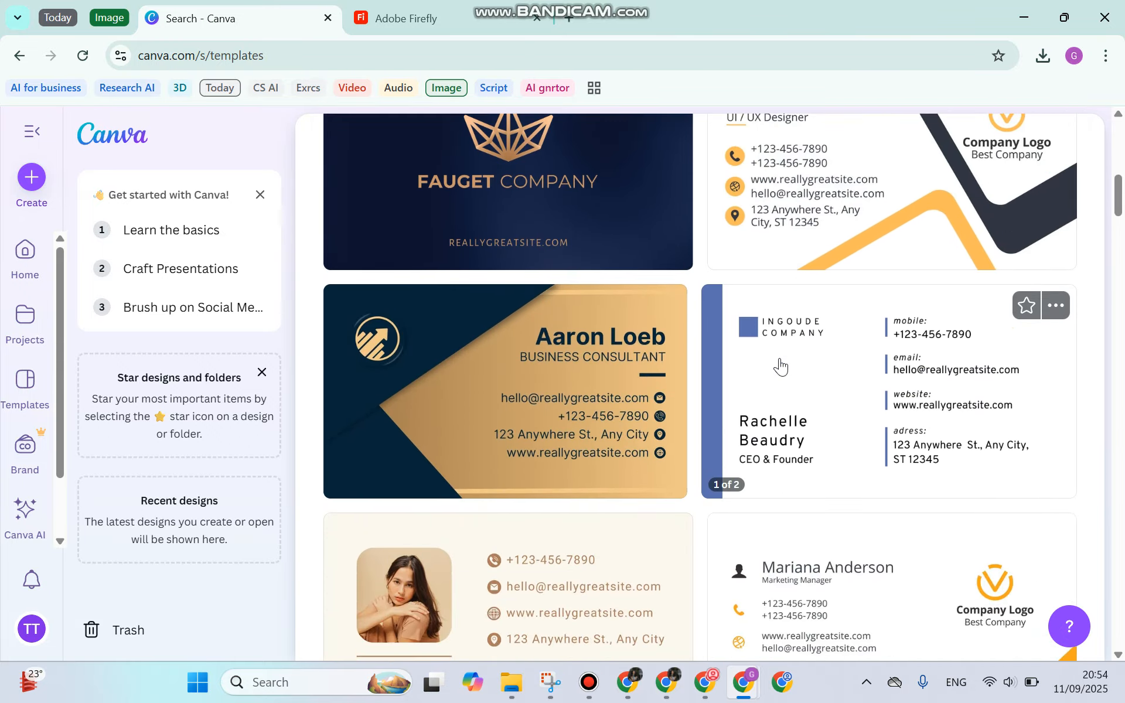
scroll(779, 366, down, 3)
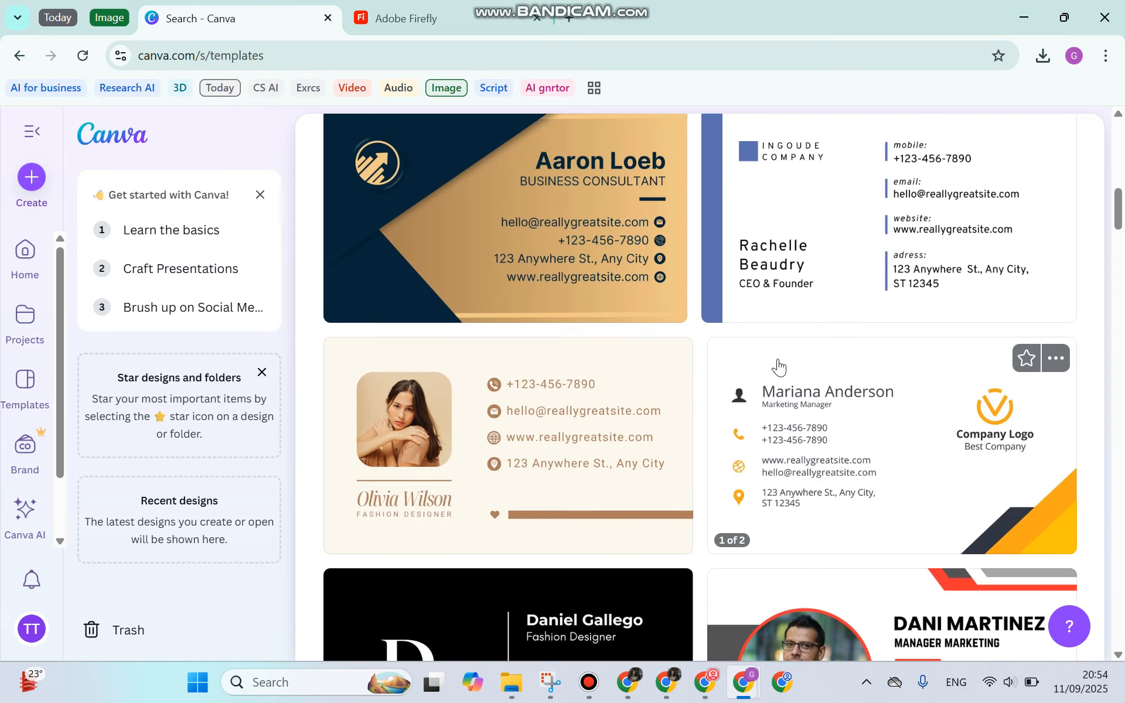
scroll(778, 367, down, 3)
scroll(777, 366, down, 2)
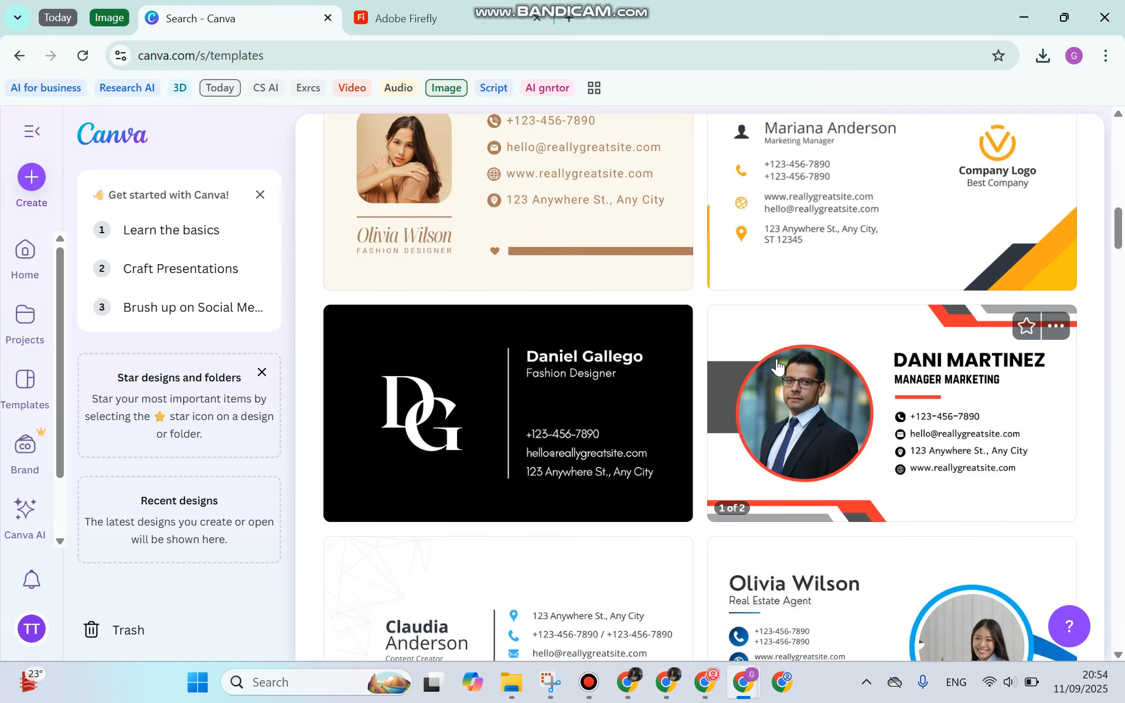
Keep browsing the grid and open the blue and white INGOUDE COMPANY card template
scroll(732, 358, up, 3)
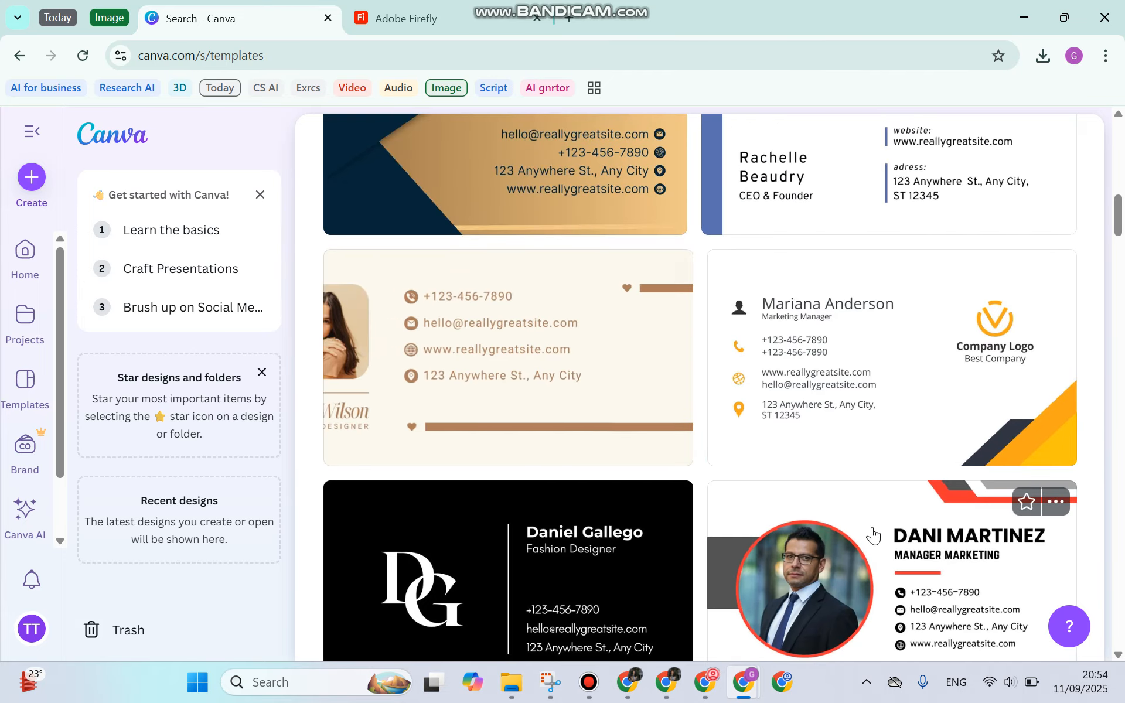
scroll(853, 476, down, 7)
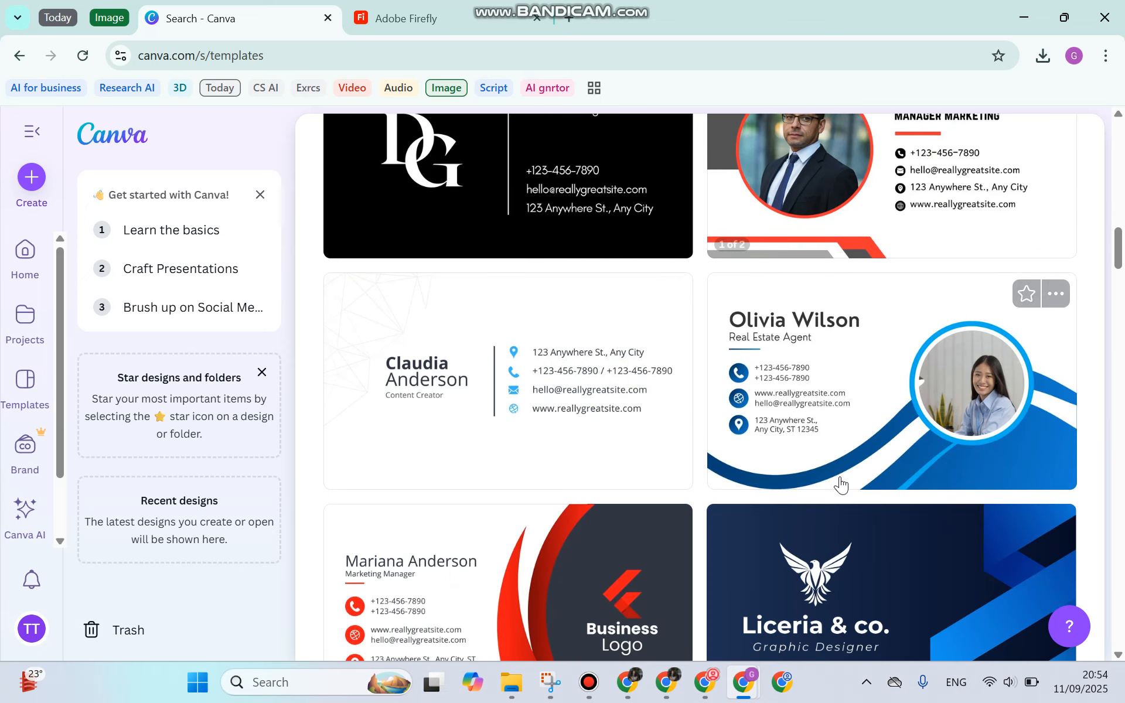
scroll(841, 485, down, 1)
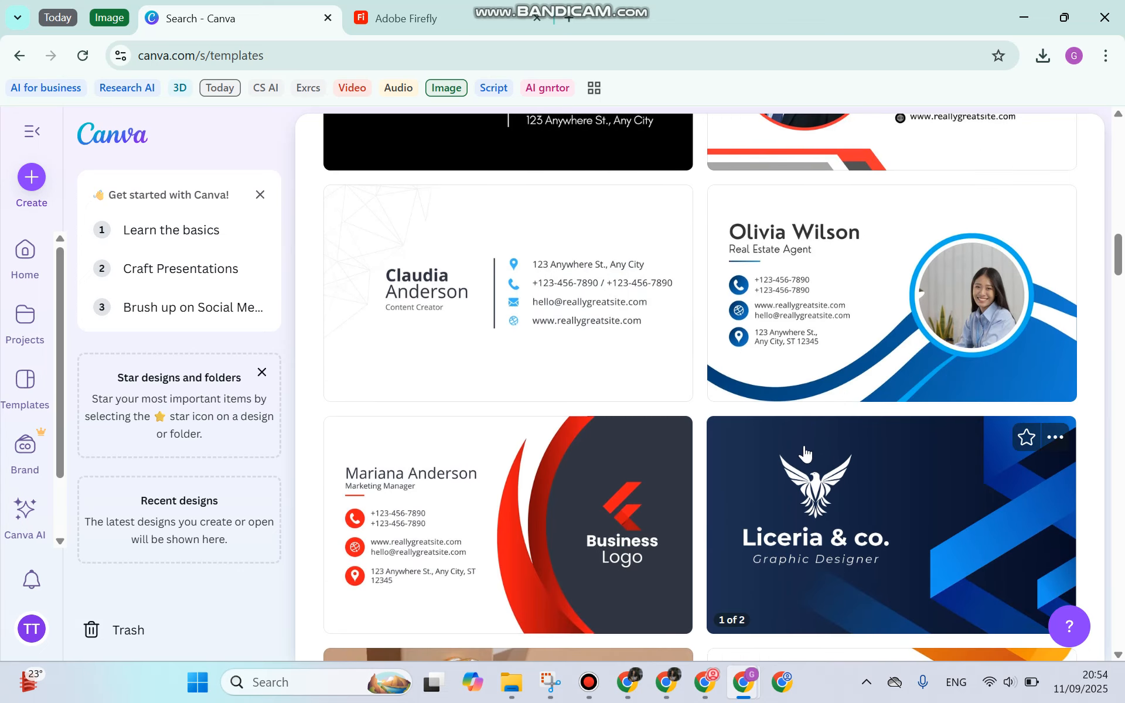
scroll(805, 451, up, 8)
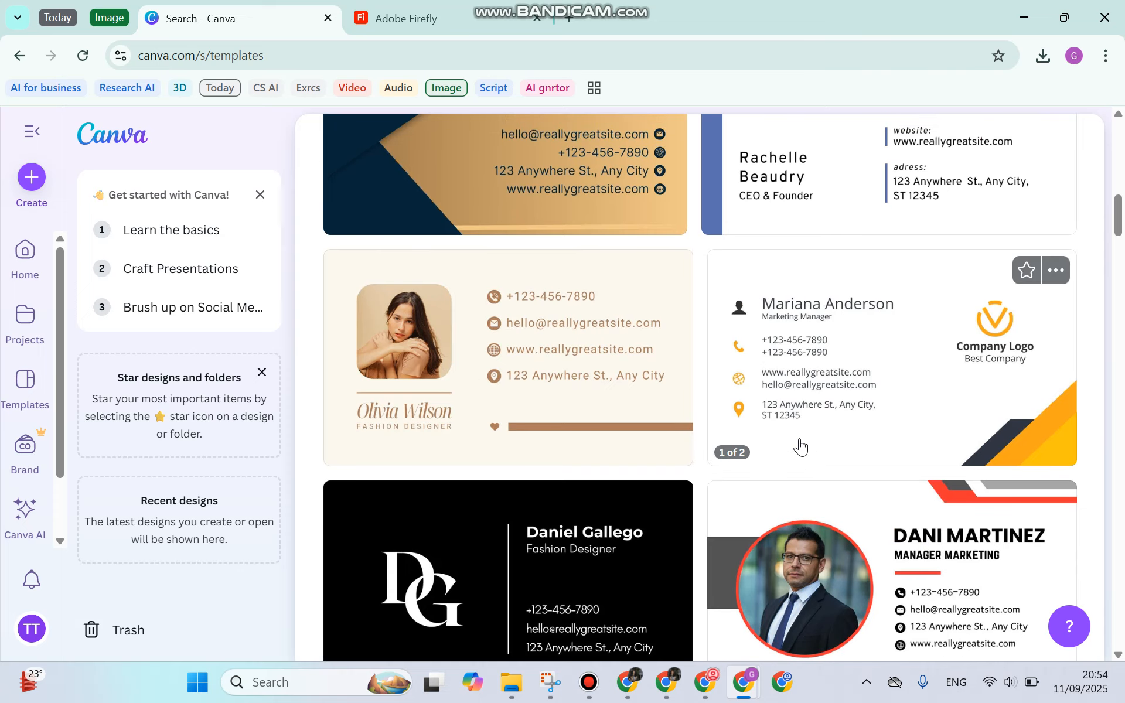
scroll(801, 447, down, 20)
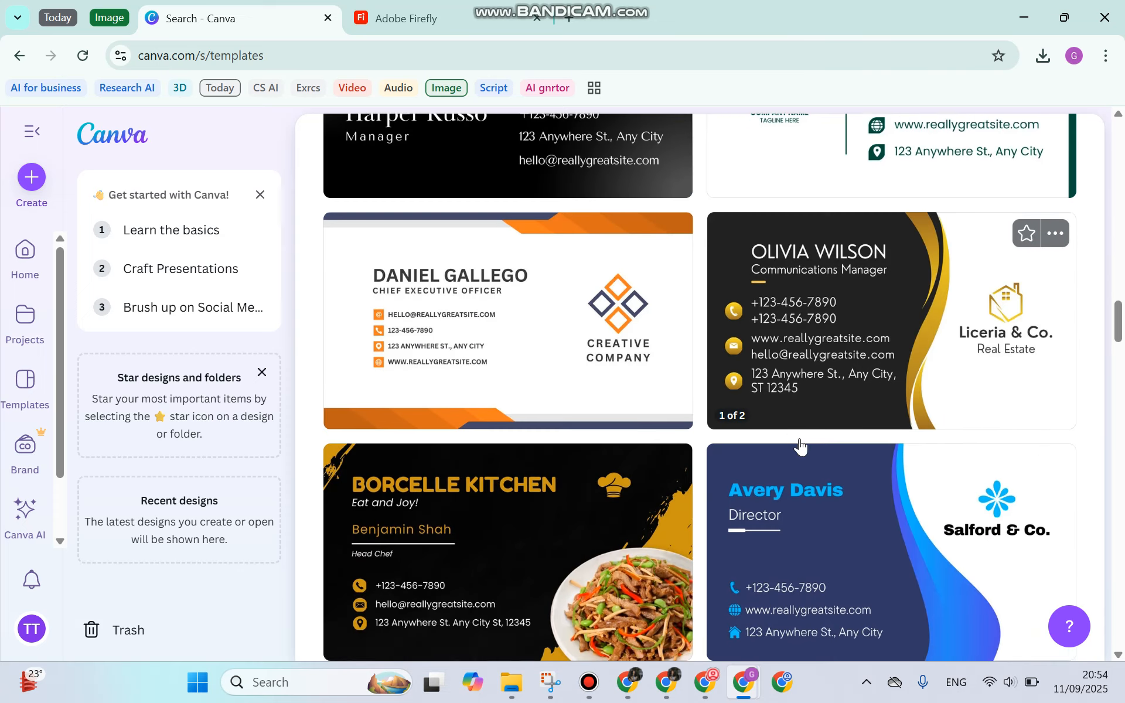
scroll(801, 447, down, 10)
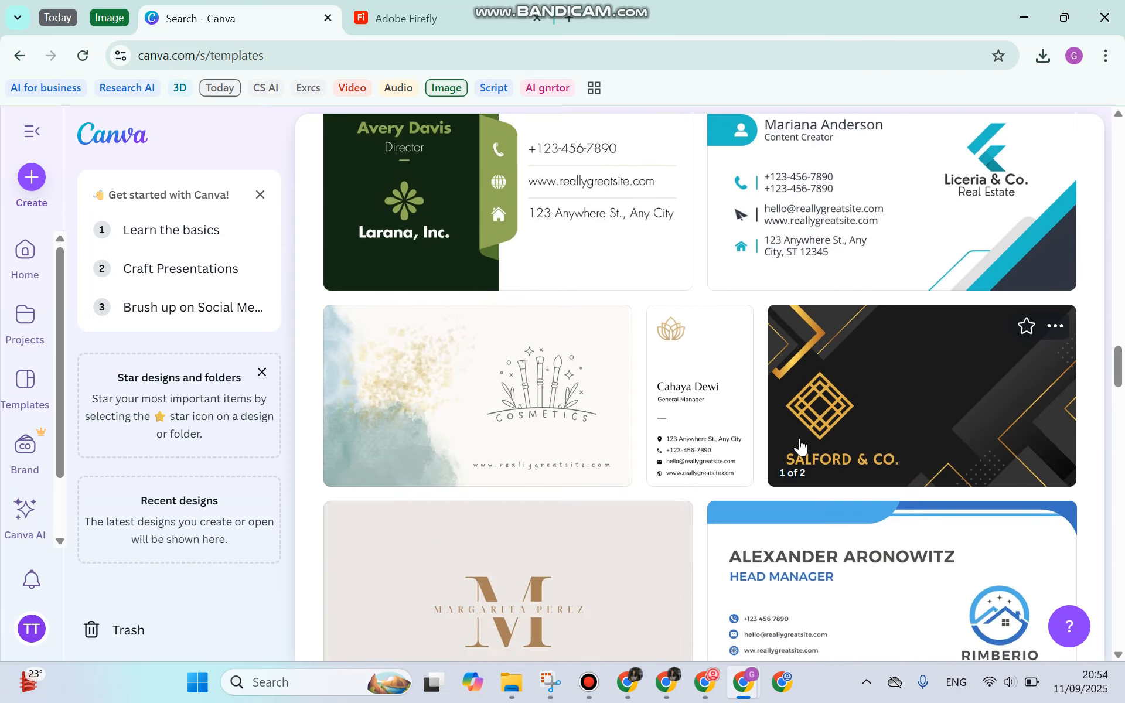
scroll(800, 448, down, 10)
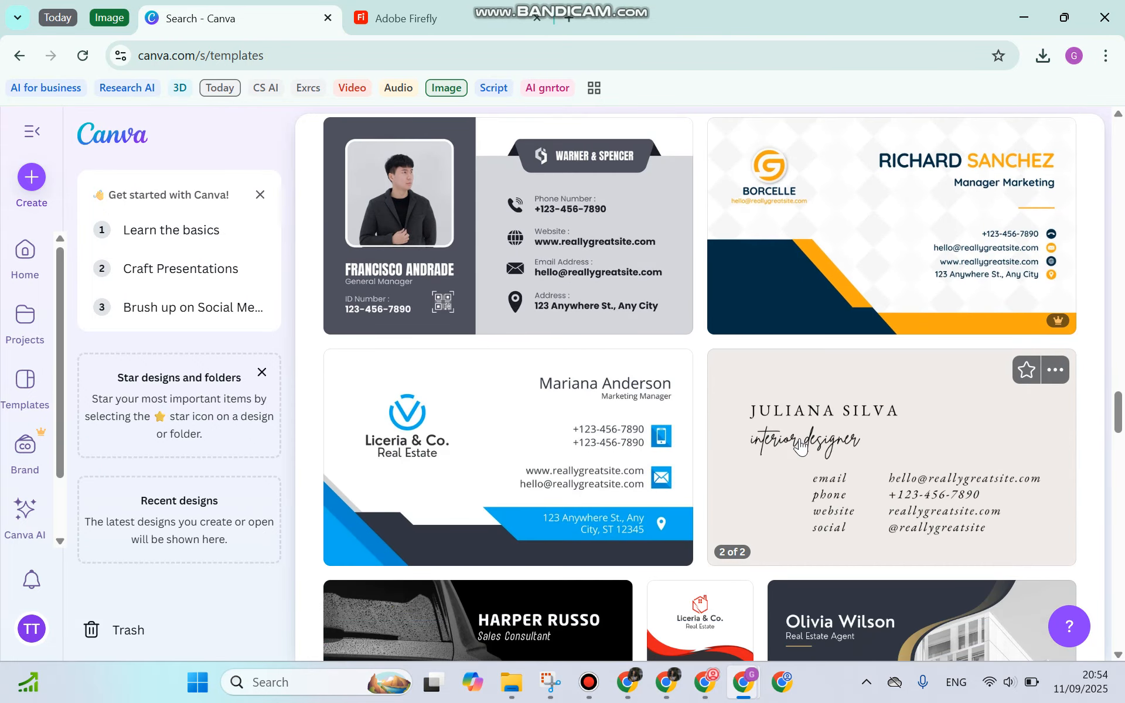
scroll(801, 447, down, 9)
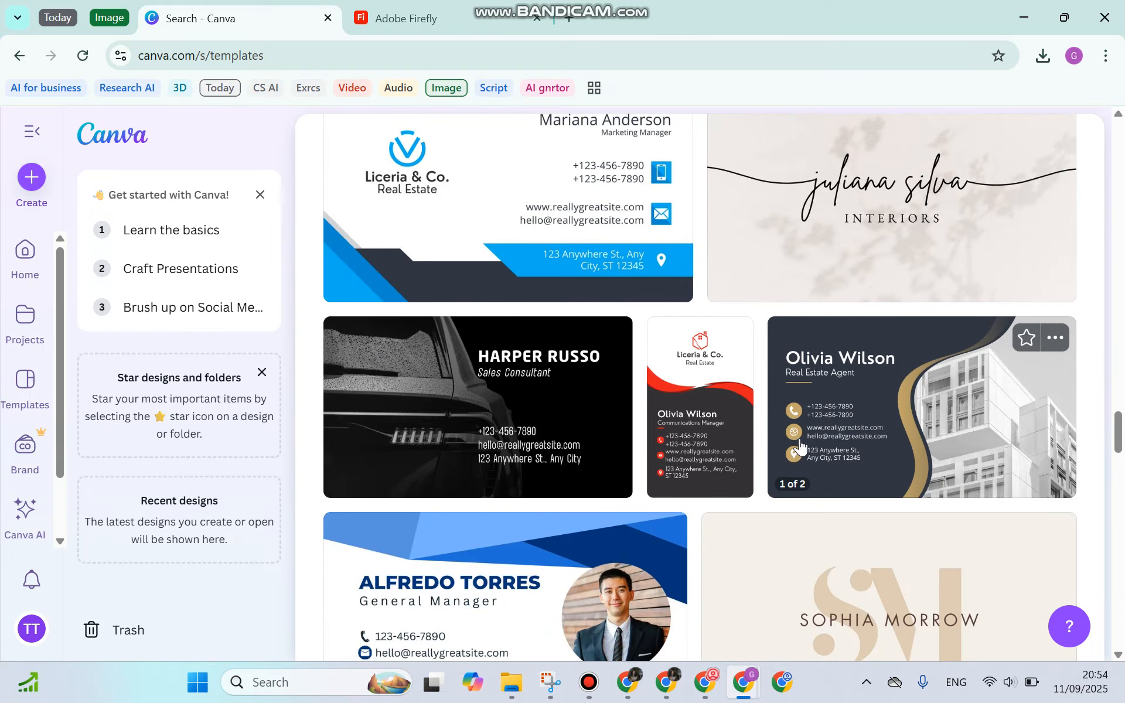
scroll(801, 447, up, 15)
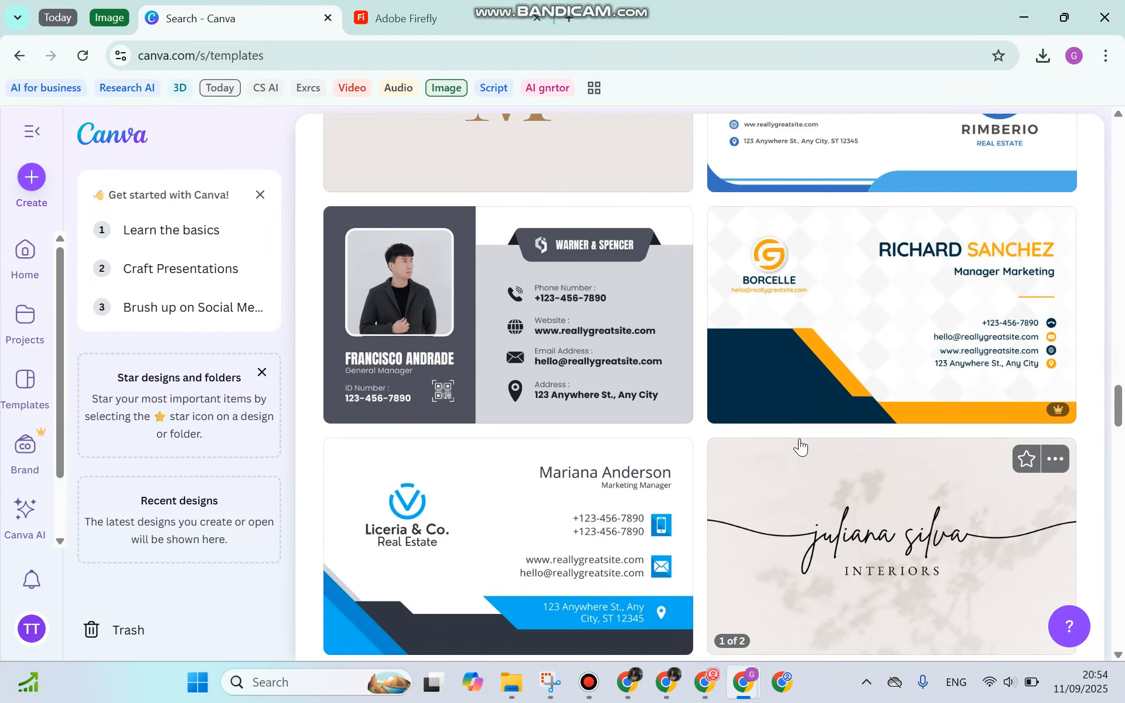
scroll(801, 447, up, 12)
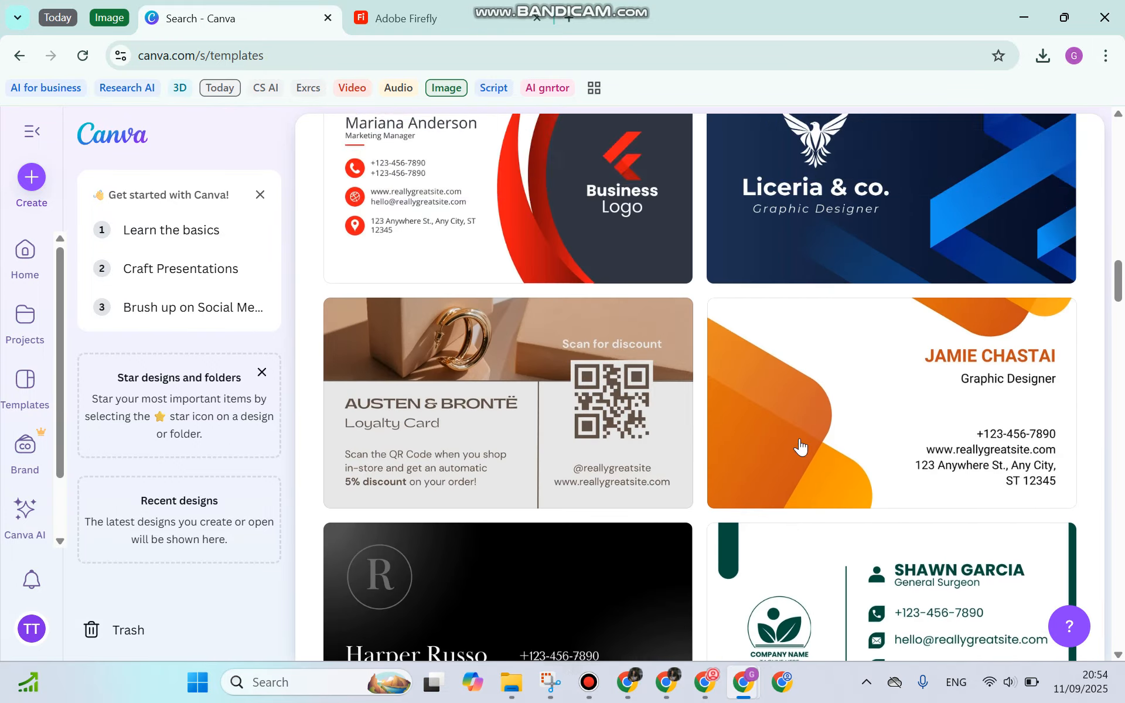
scroll(800, 448, up, 8)
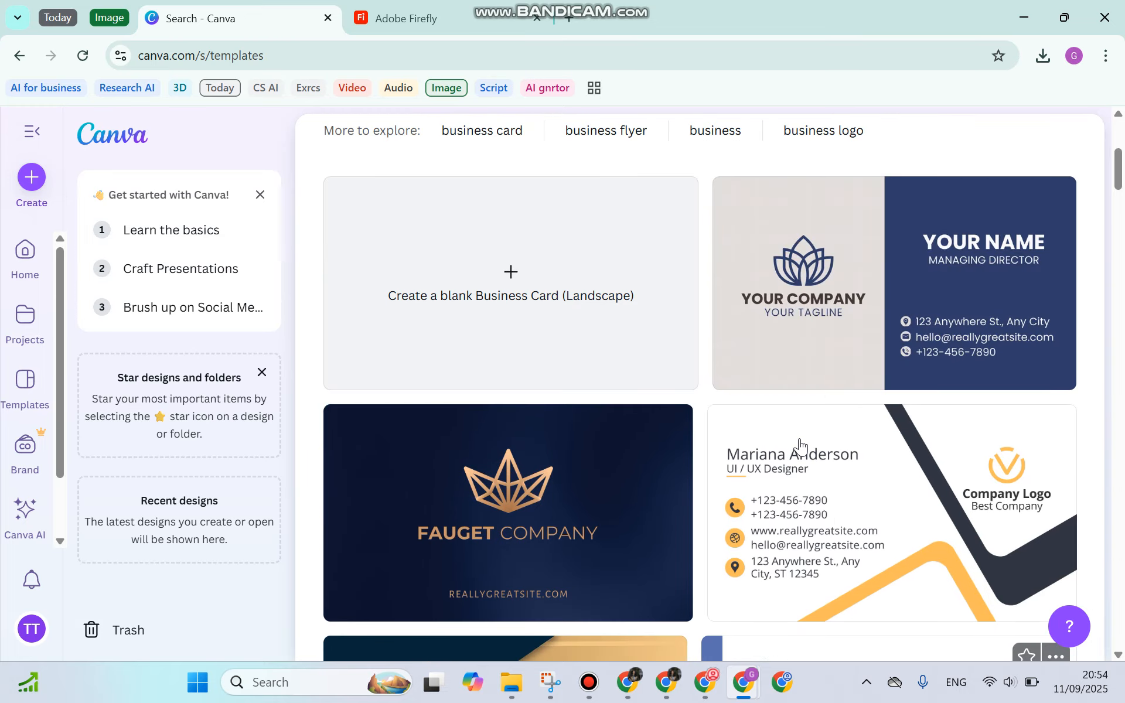
scroll(801, 447, down, 5)
scroll(800, 447, down, 4)
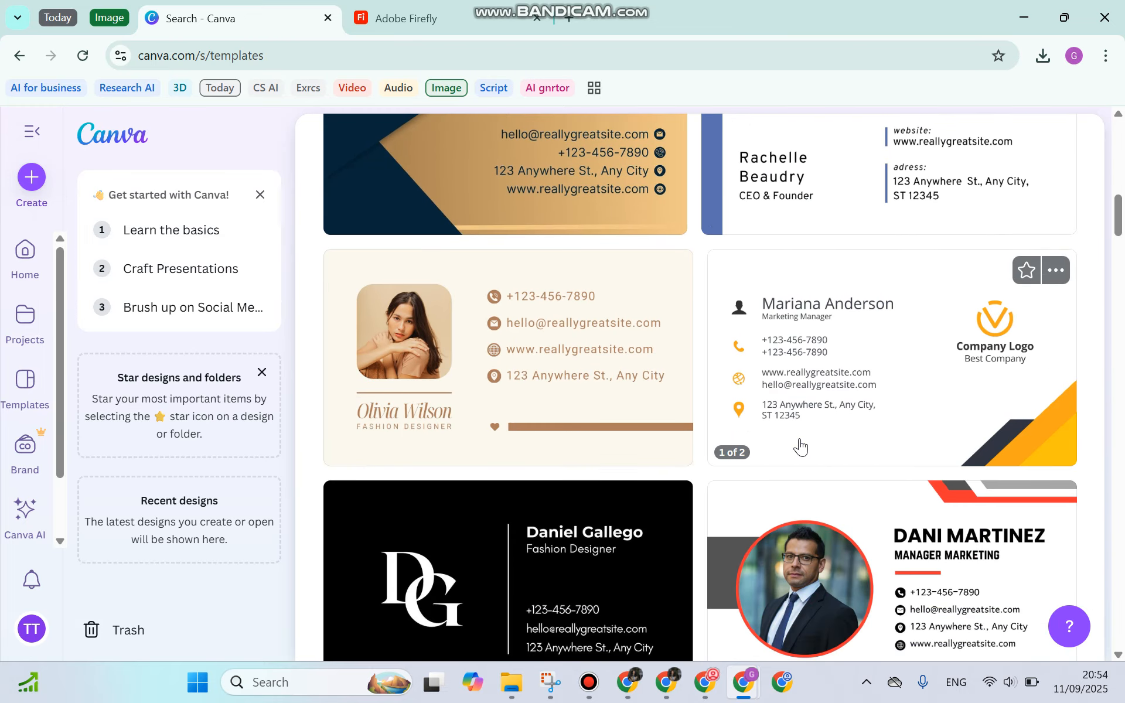
scroll(800, 448, up, 4)
scroll(801, 447, up, 3)
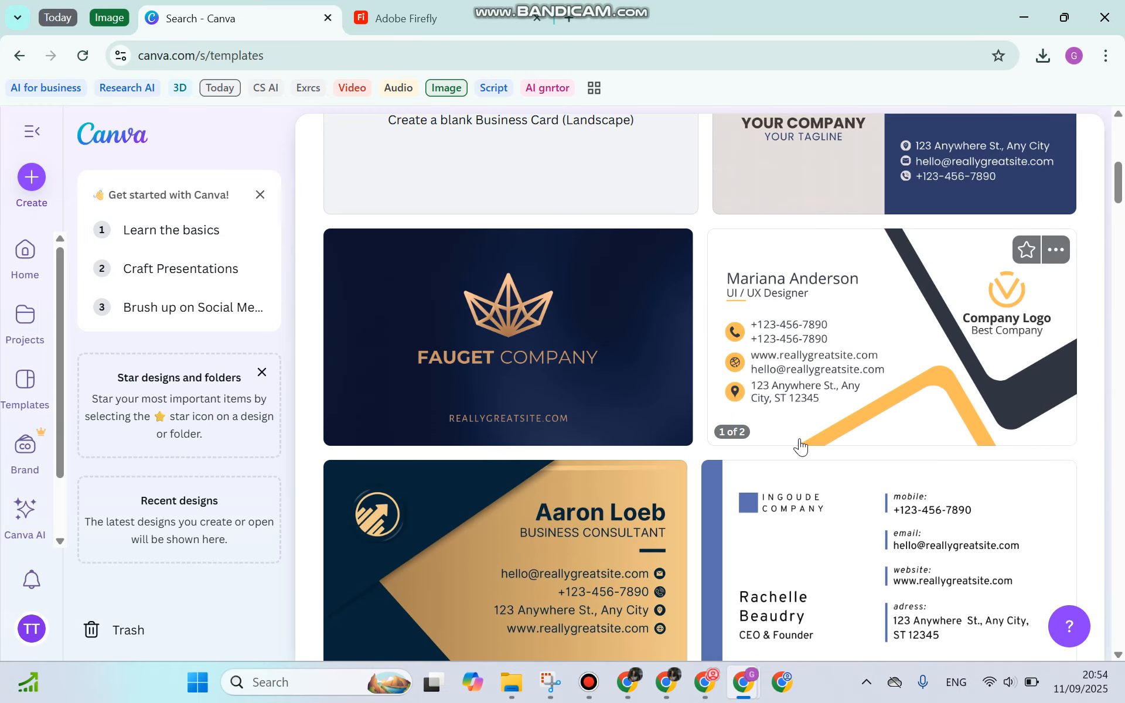
click(821, 547)
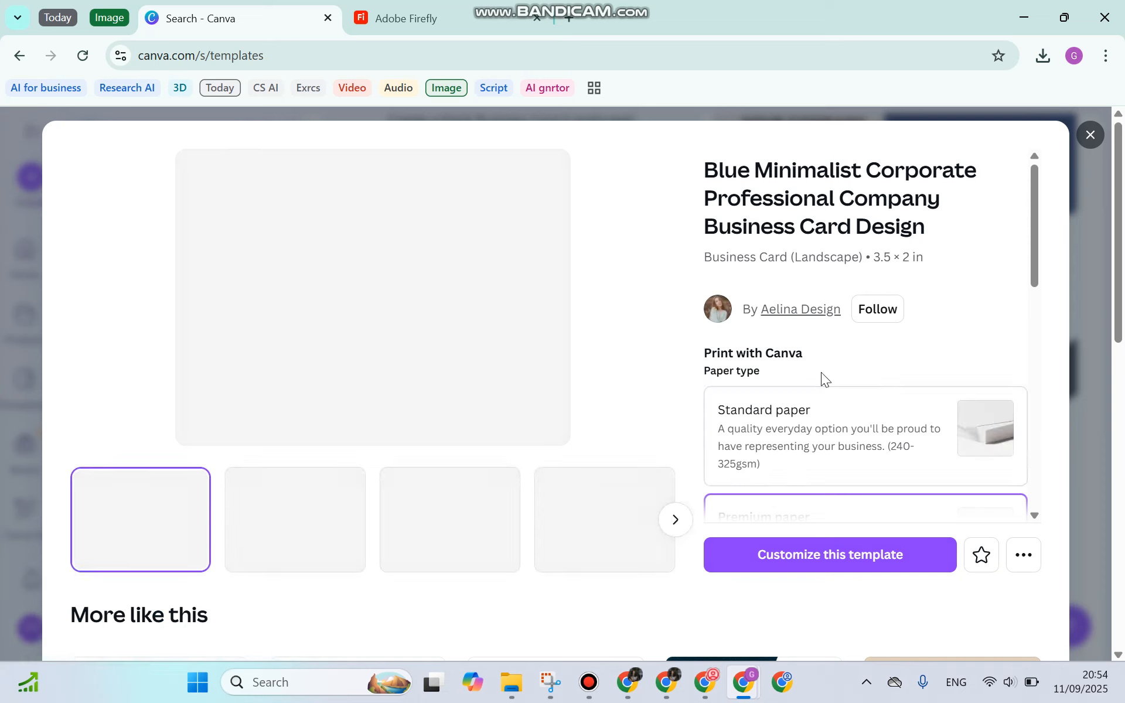
Check the print quantity options, keeping 100 cards
scroll(829, 407, down, 3)
scroll(829, 291, up, 2)
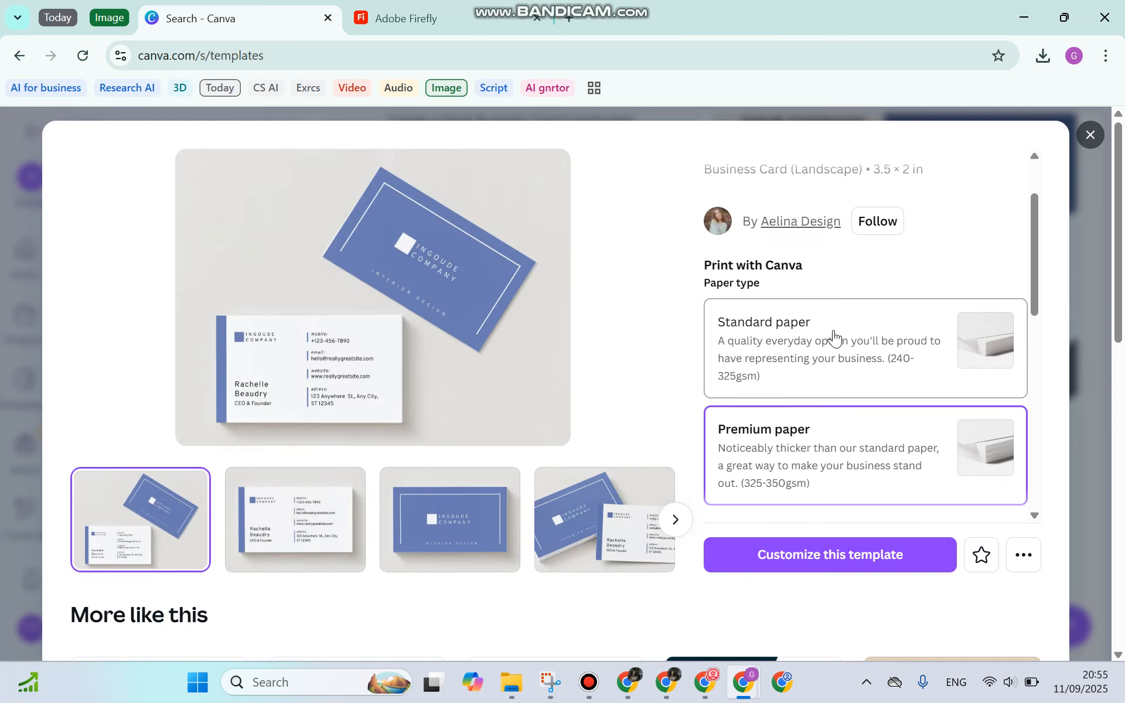
scroll(835, 339, down, 3)
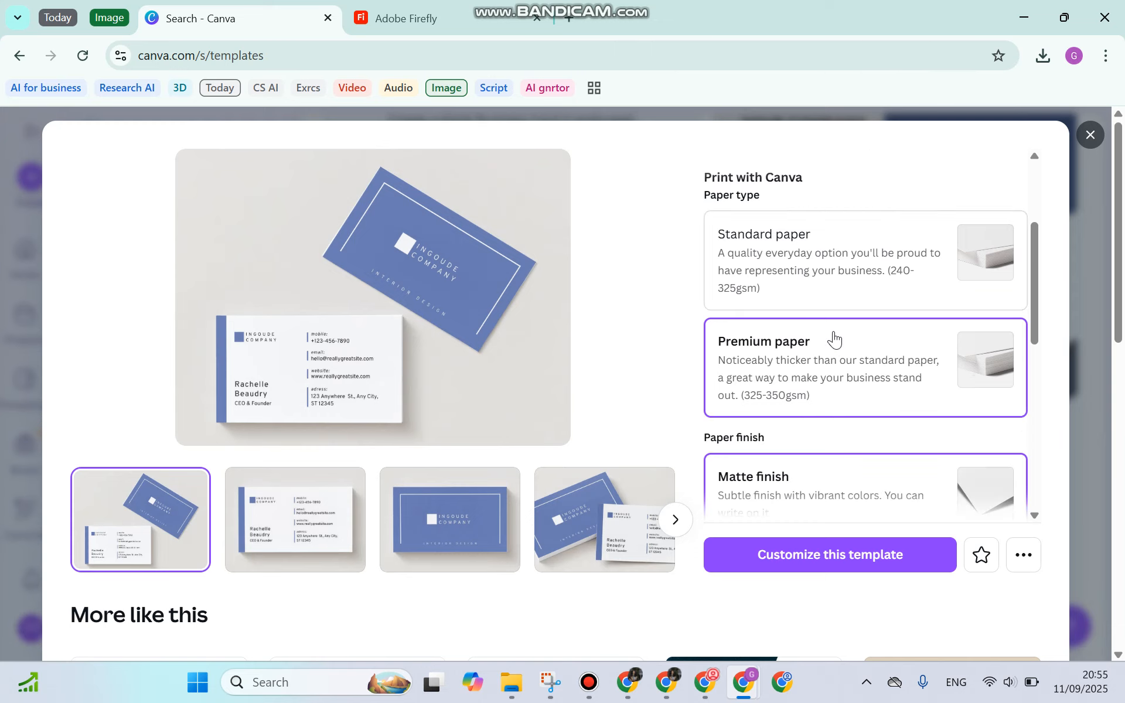
scroll(838, 394, down, 4)
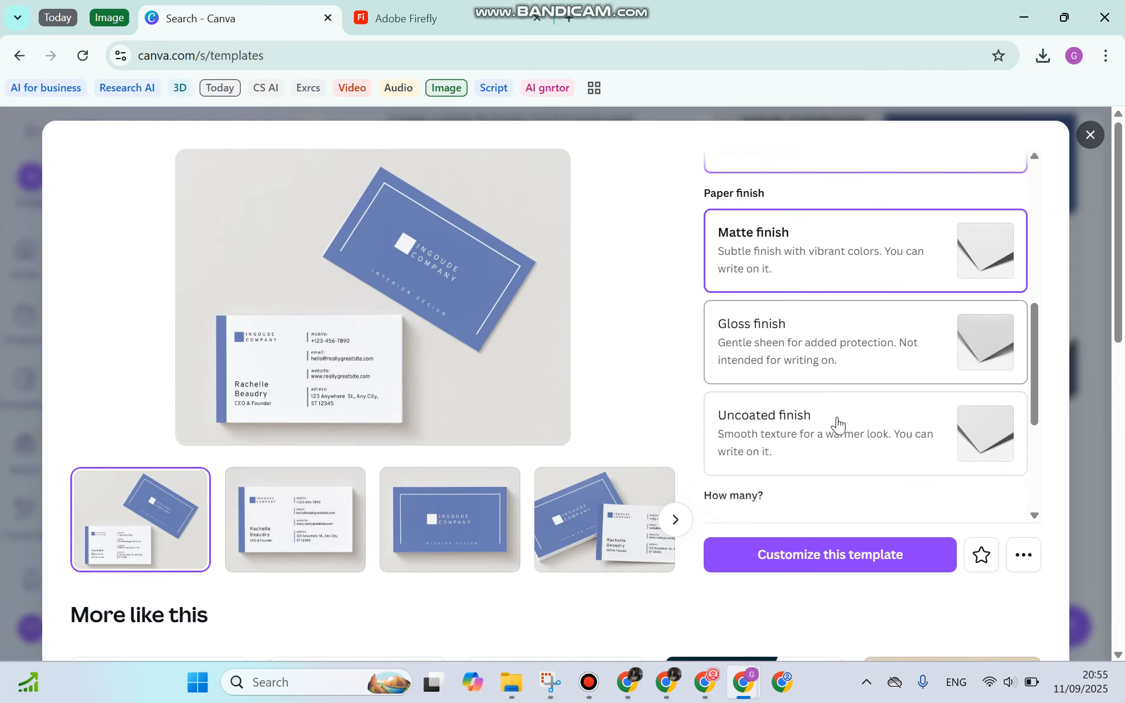
scroll(818, 339, down, 2)
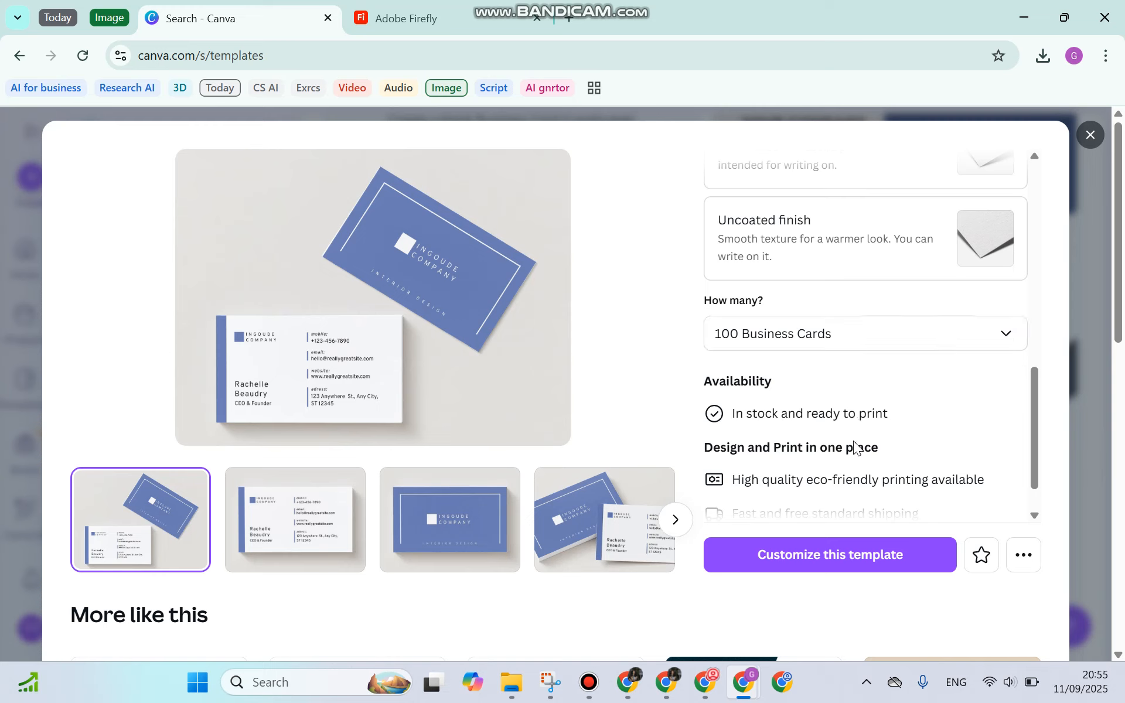
click(840, 333)
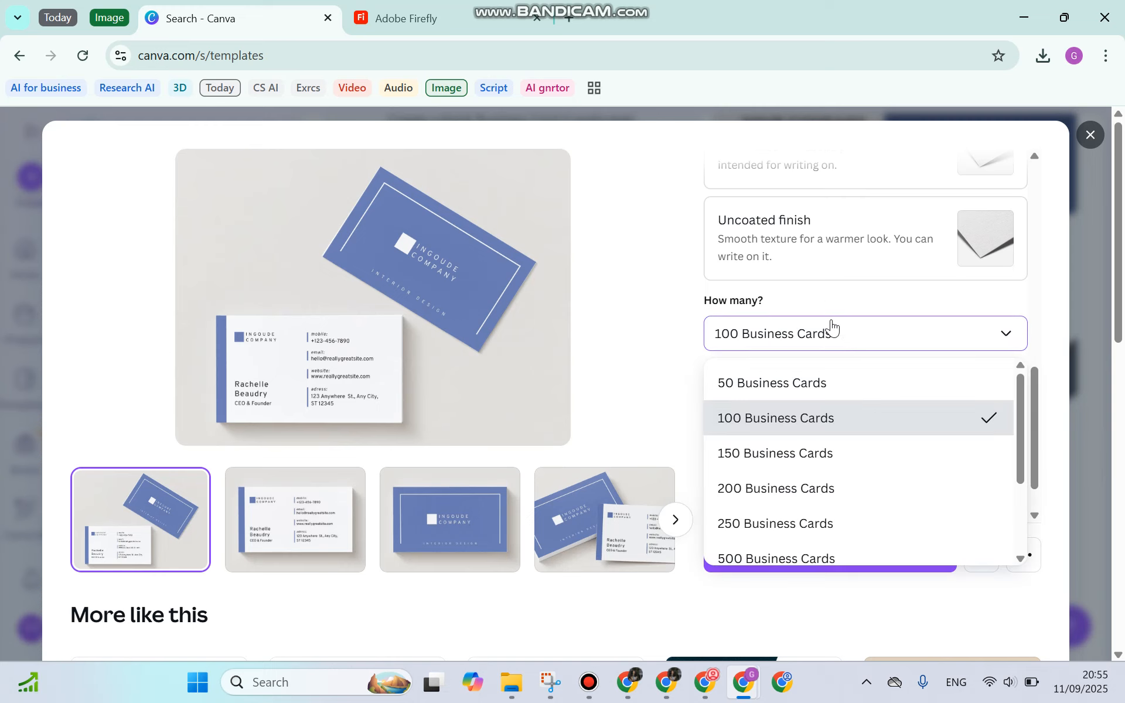
click(816, 298)
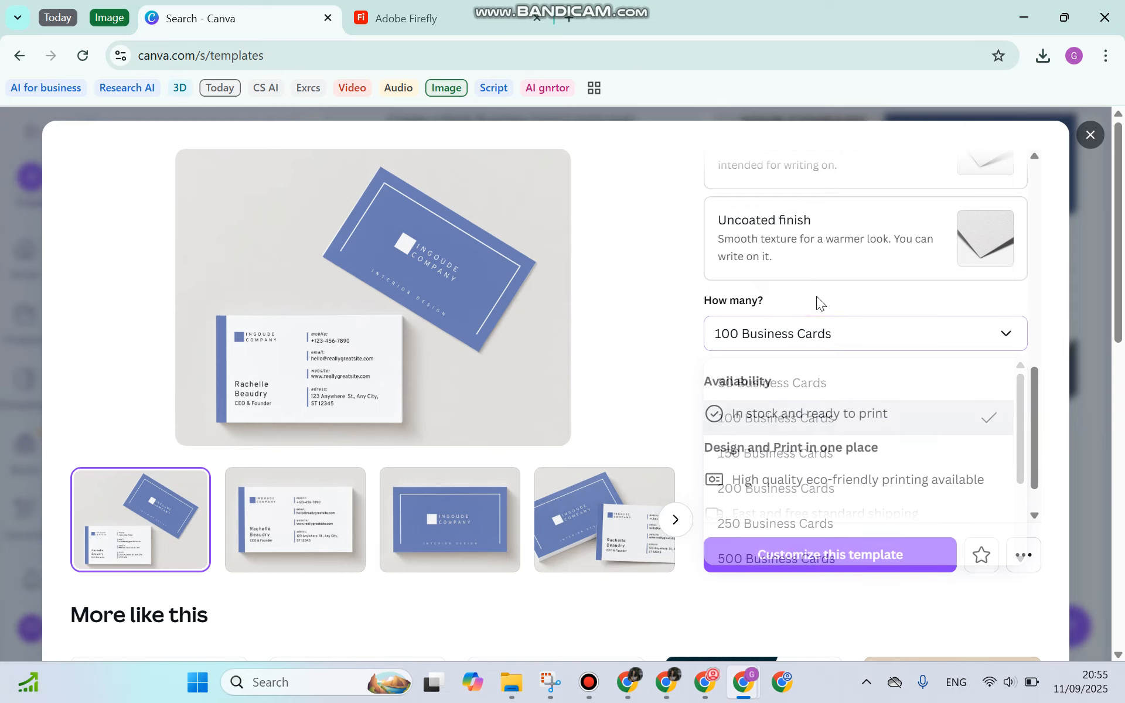
Preview the template's images, including the blue front, and start customizing it
scroll(803, 406, down, 1)
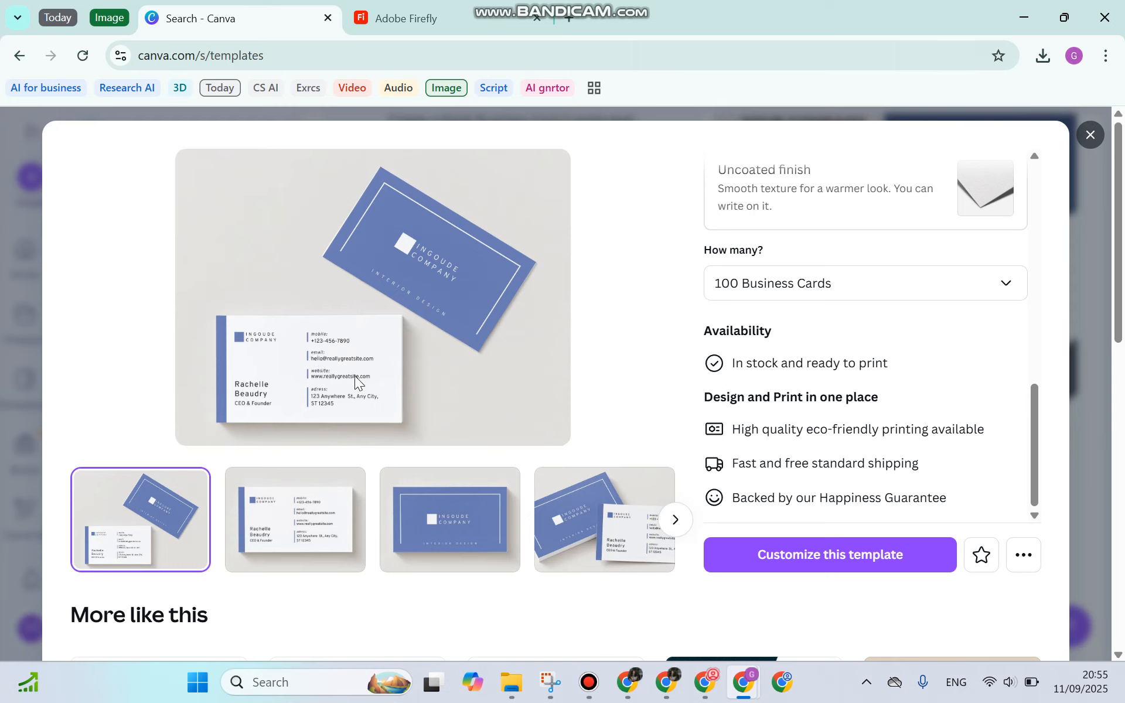
click(300, 547)
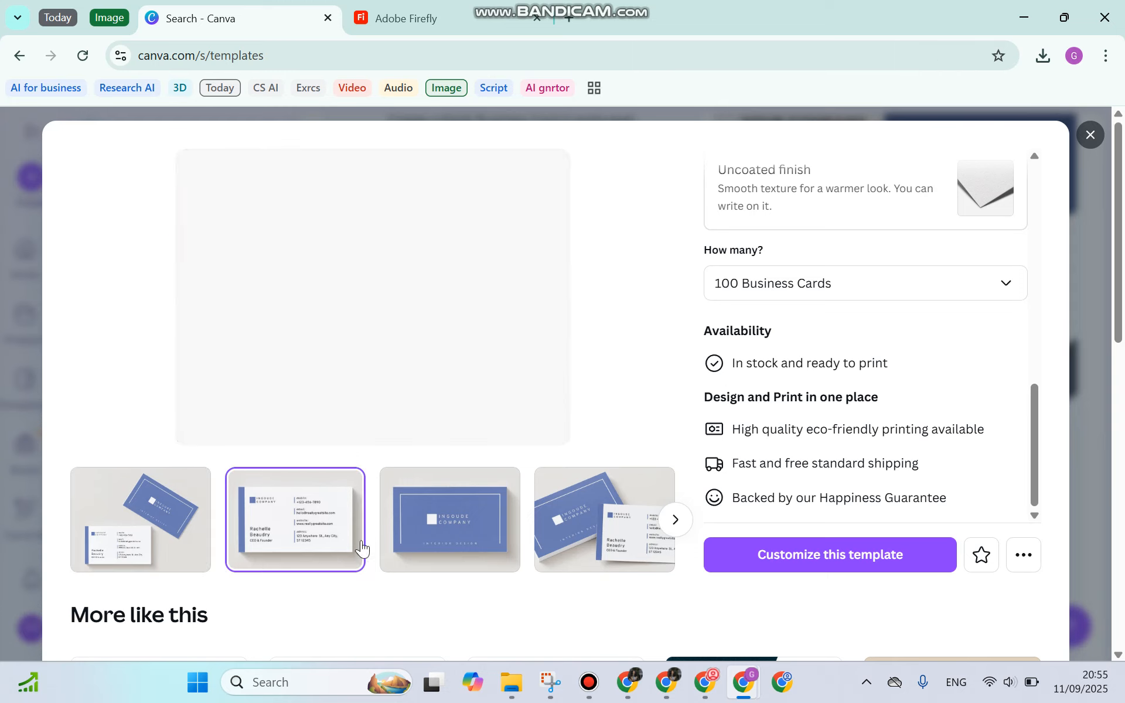
click(402, 534)
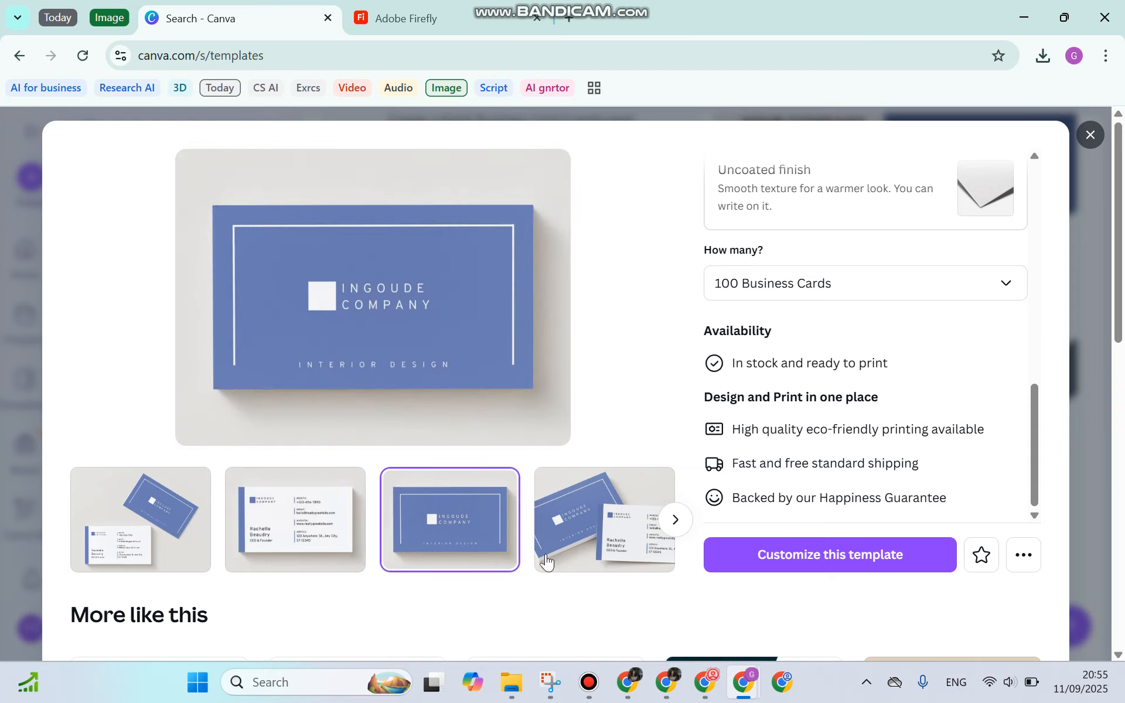
click(812, 557)
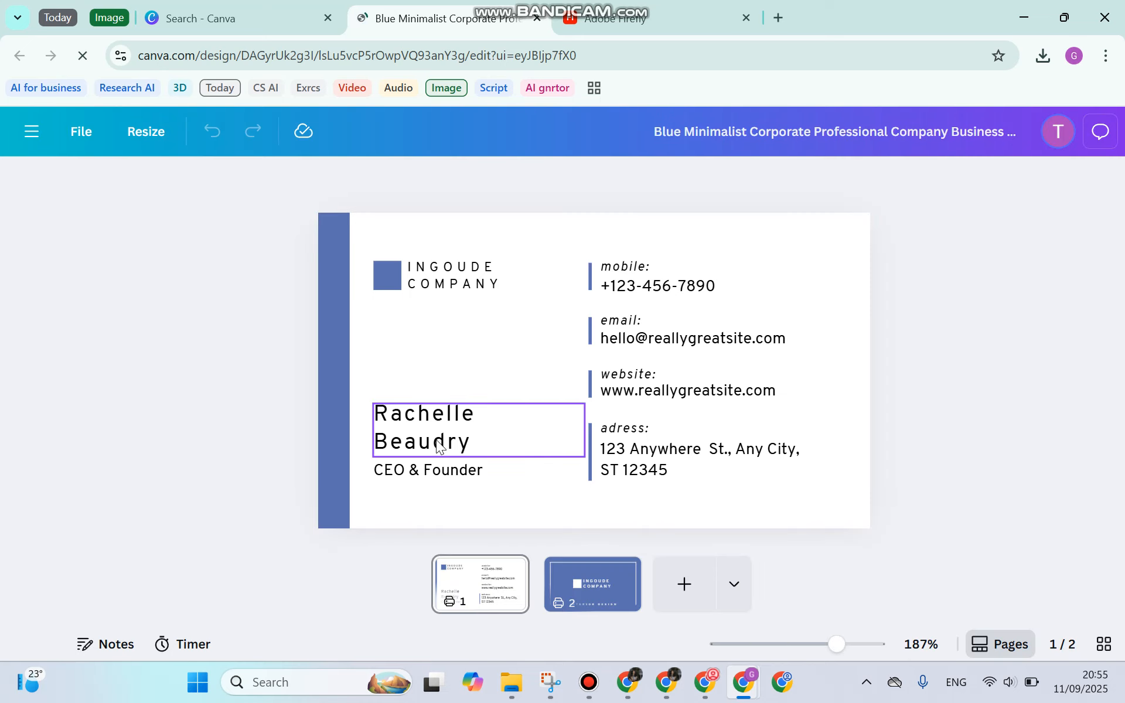
Replace the sample cardholder name with the new first name and surname on two lines
click(443, 426)
double_click(443, 426)
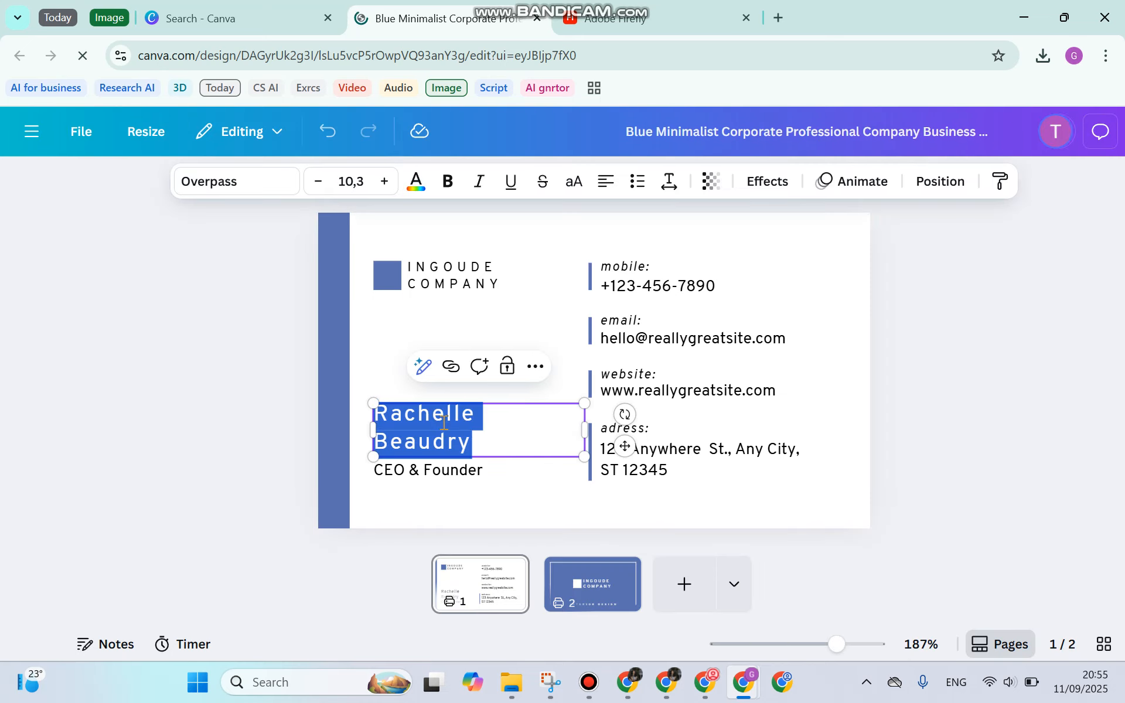
key(BackSpace)
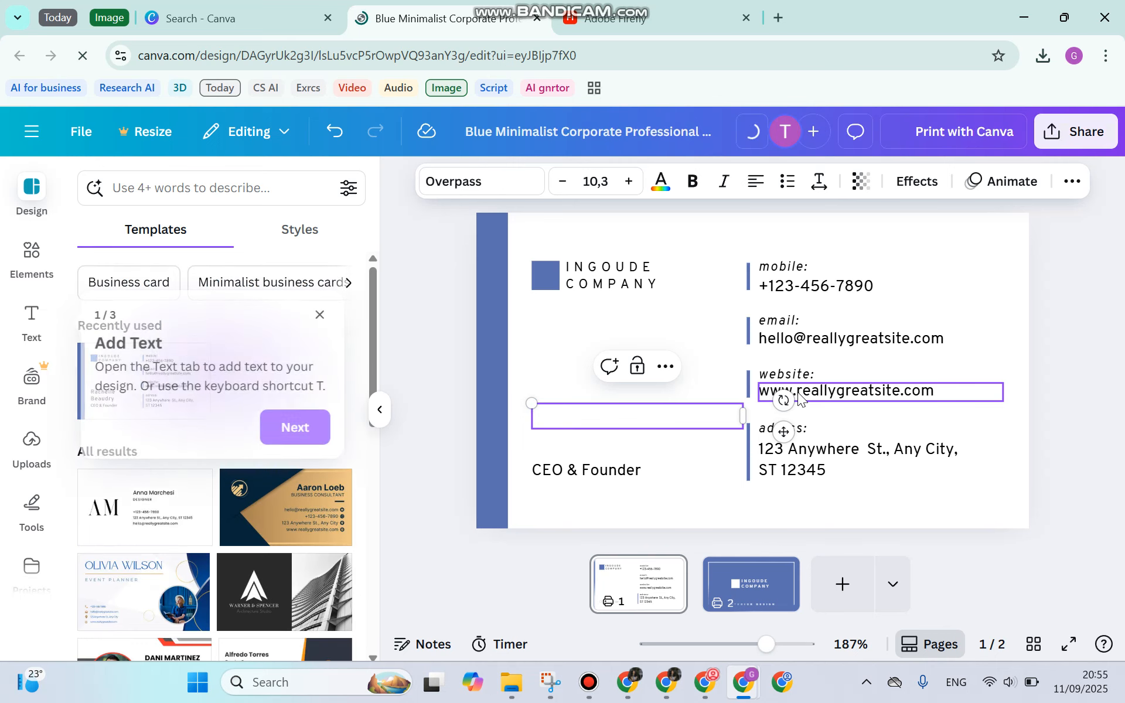
key(Caps_Lock)
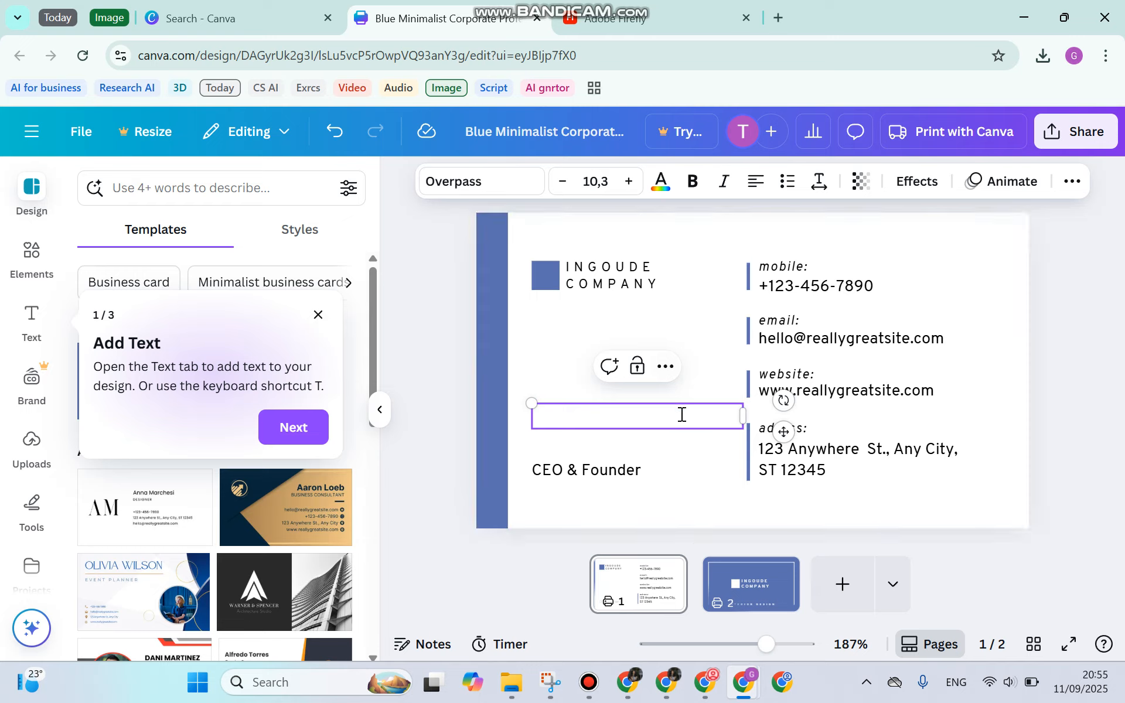
key(Caps_Lock)
key(Caps_Lock)
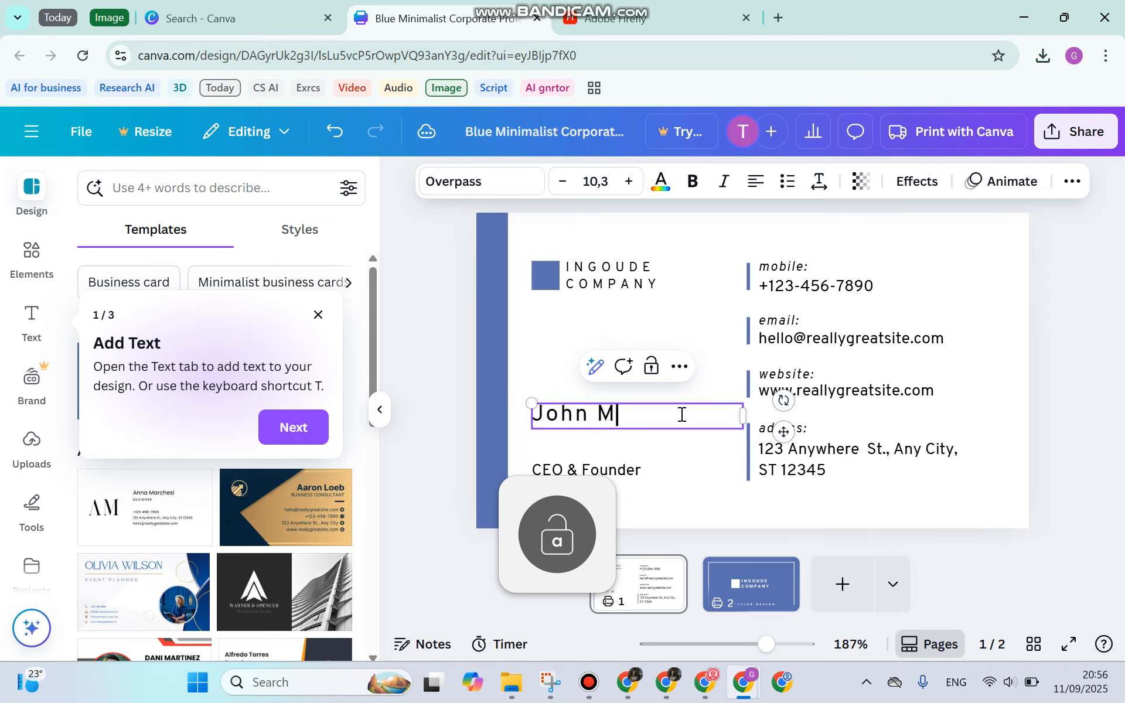
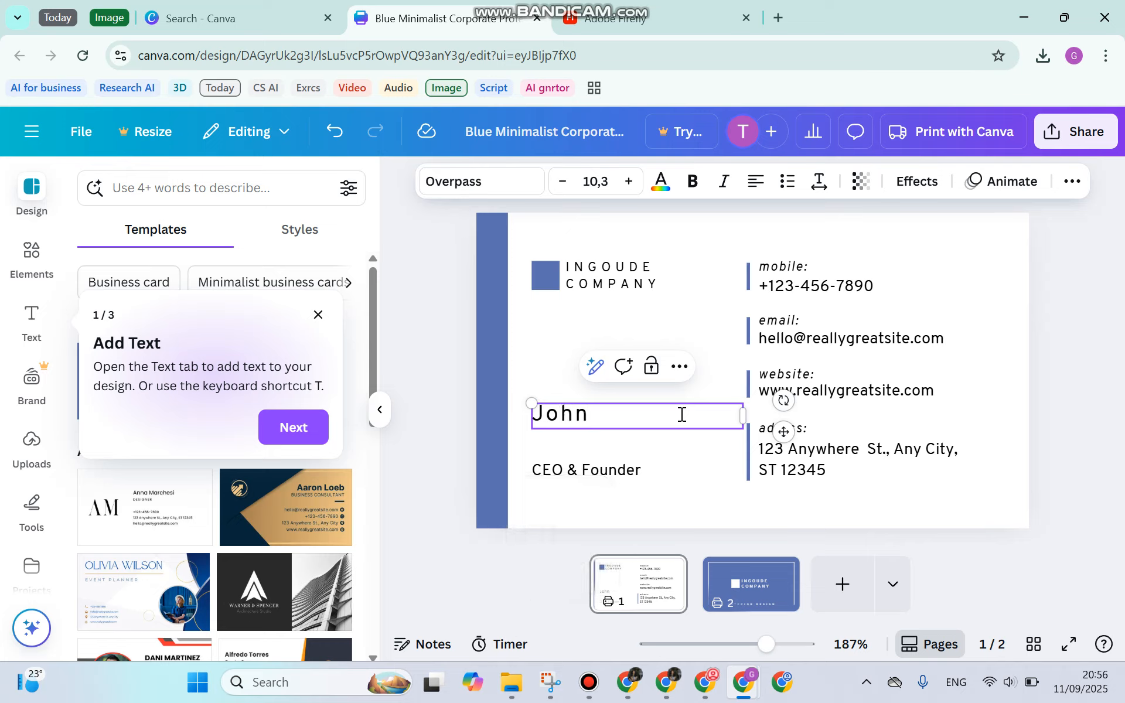
key(Return)
key(Caps_Lock)
key(Caps_Lock)
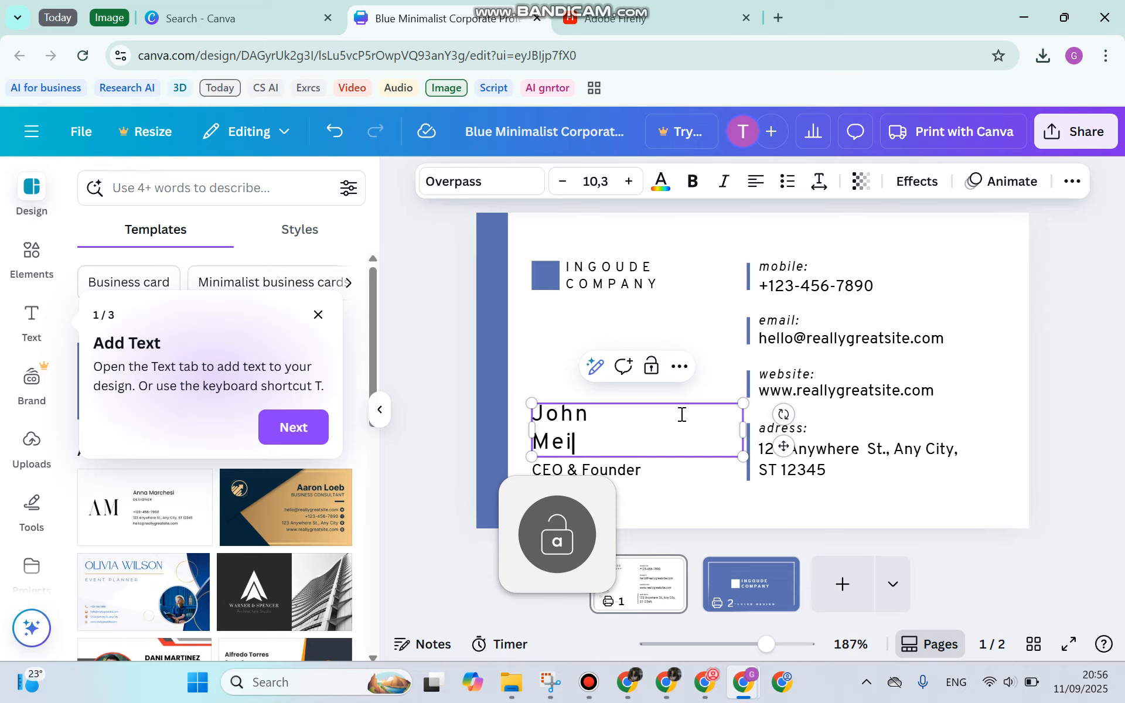
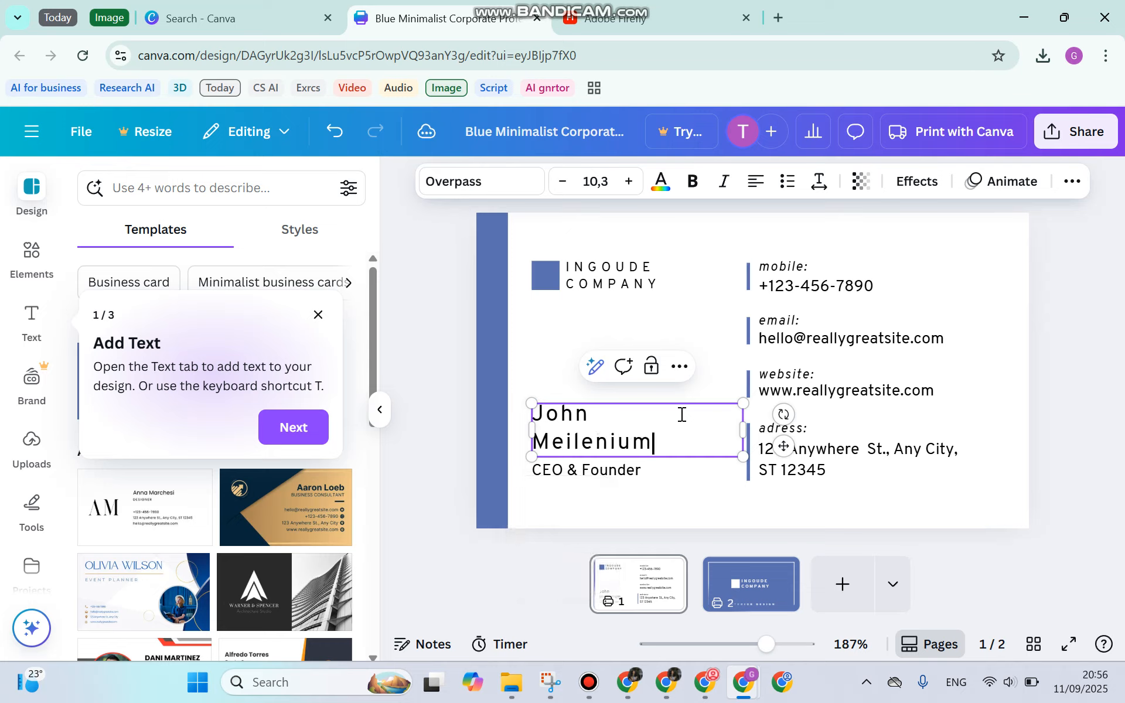
Change the front's company name from INGOUDE COMPANY to BLEU COMPANY
double_click(643, 264)
click(656, 263)
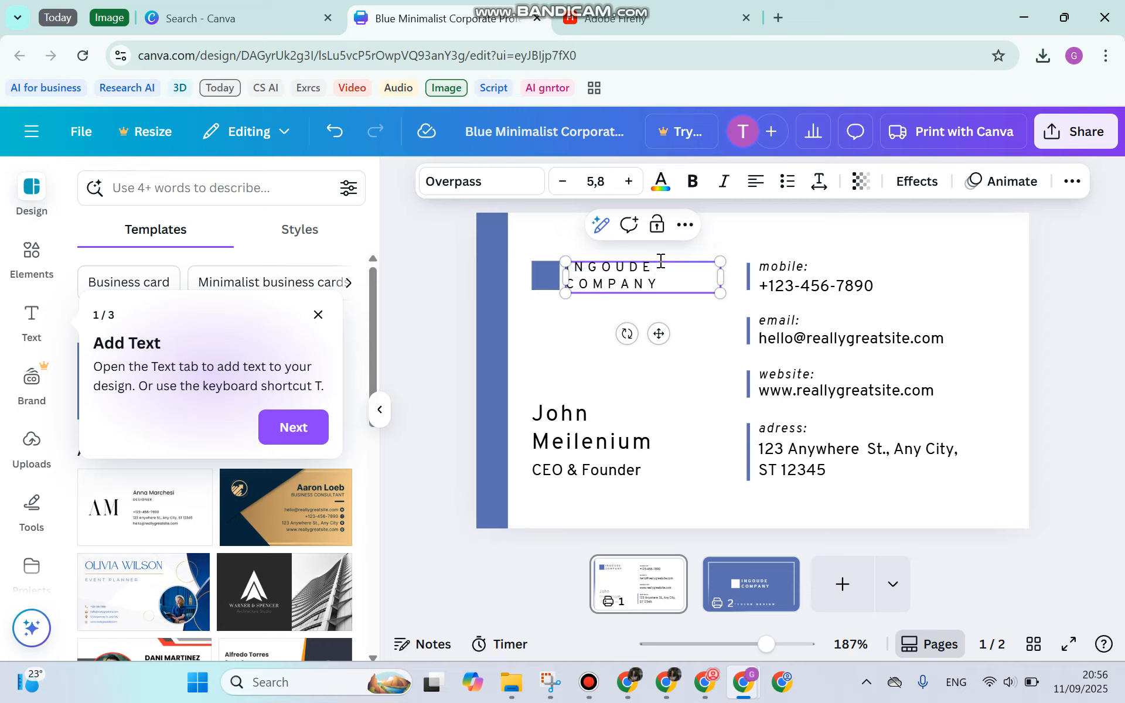
key(BackSpace)
key(BackSpace)
key(BackSpace)
key(BackSpace)
key(Caps_Lock)
key(Caps_Lock)
text(bleu)
click(575, 370)
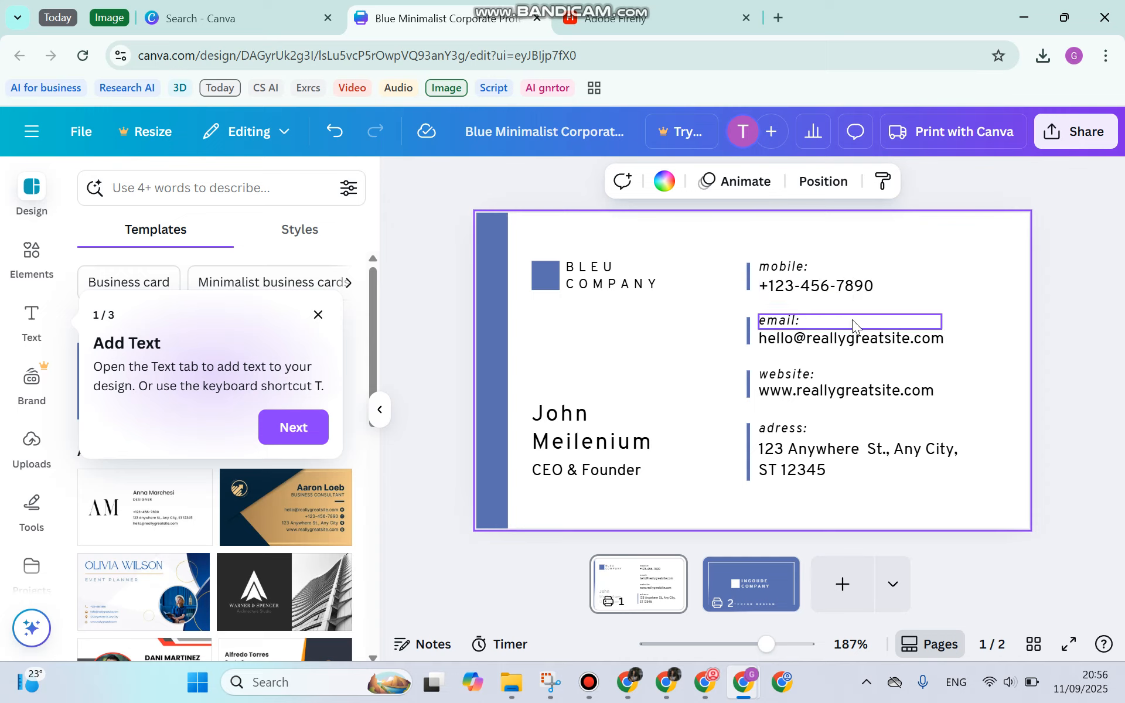
Replace the old e-mail with the cardholder's new e-mail address
double_click(853, 345)
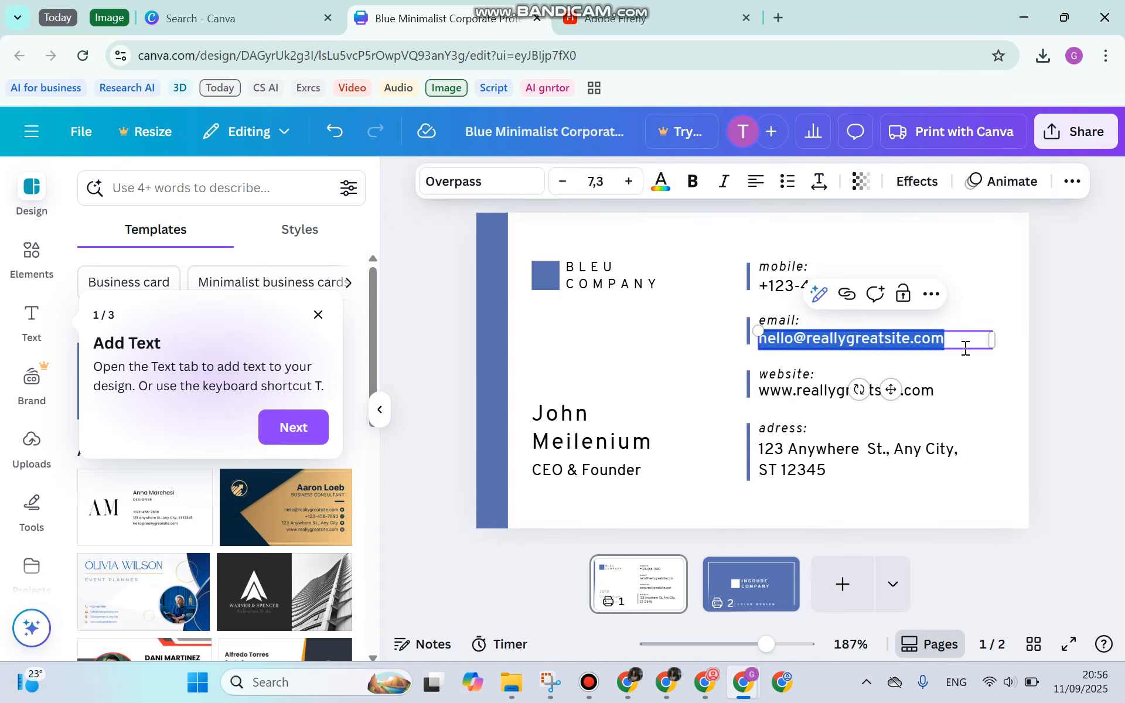
key(BackSpace)
key(Caps_Lock)
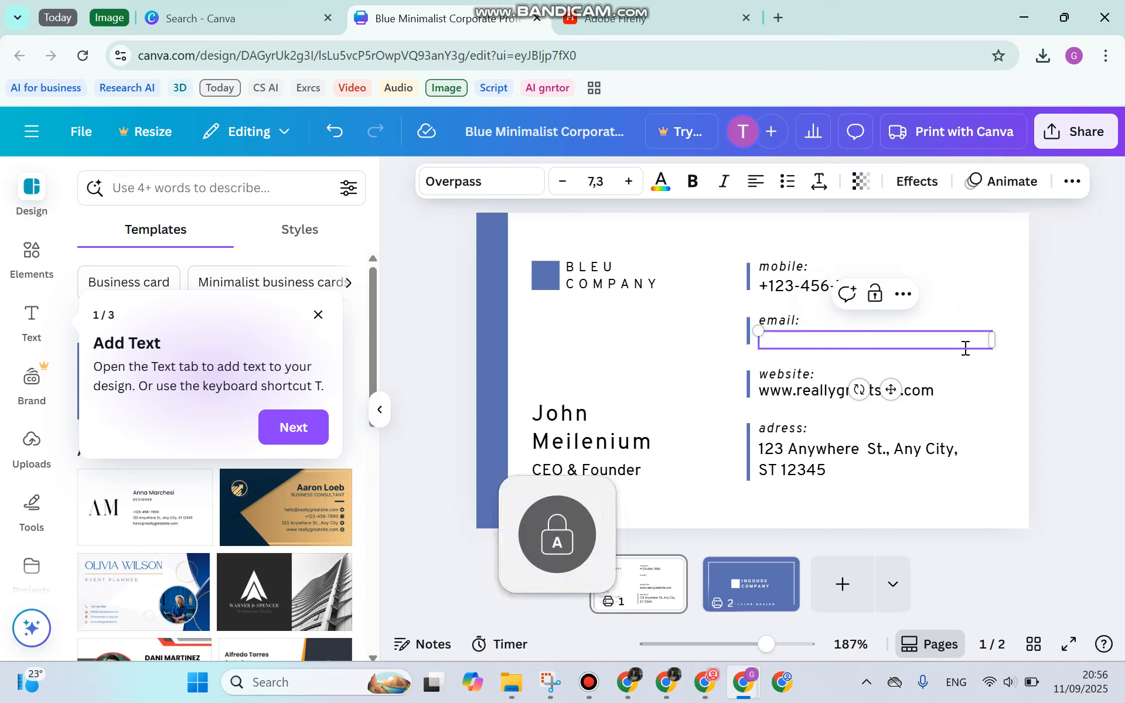
text(John)
key(BackSpace)
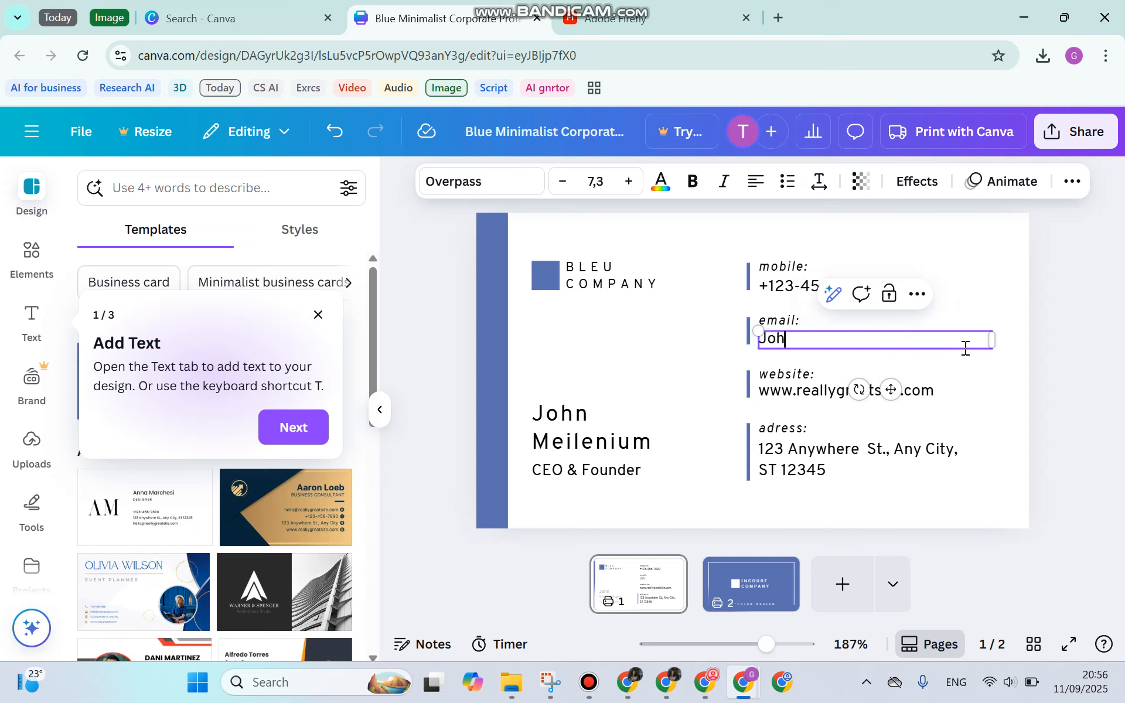
key(BackSpace)
key(BackSpace)
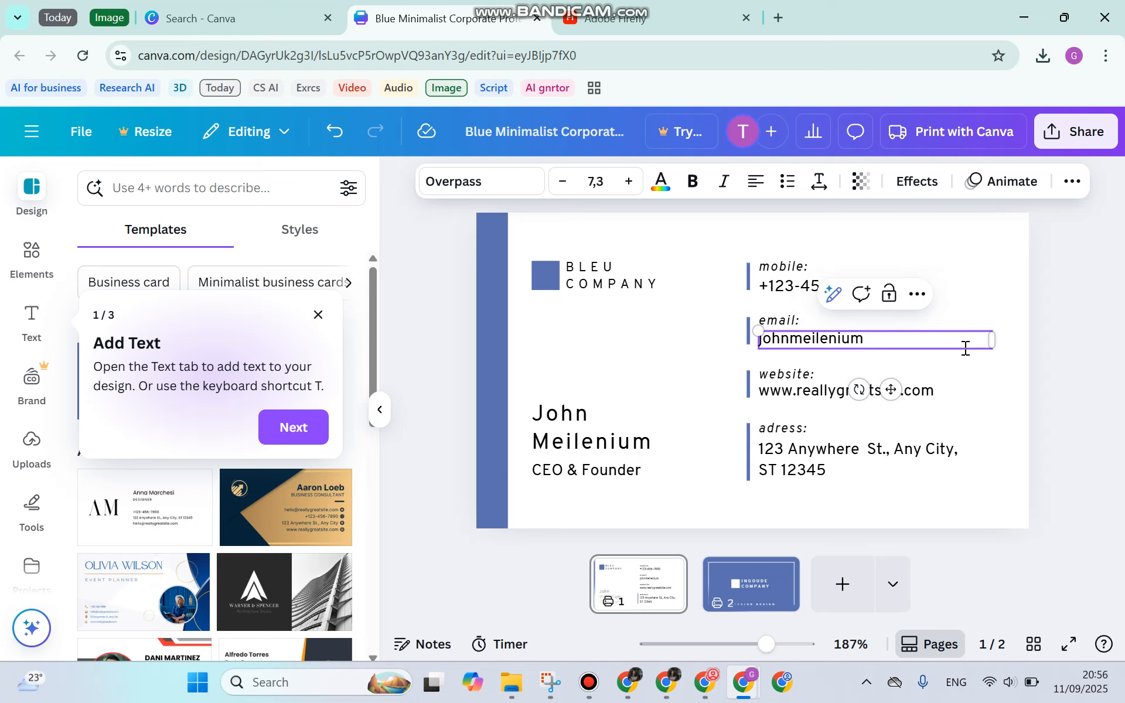
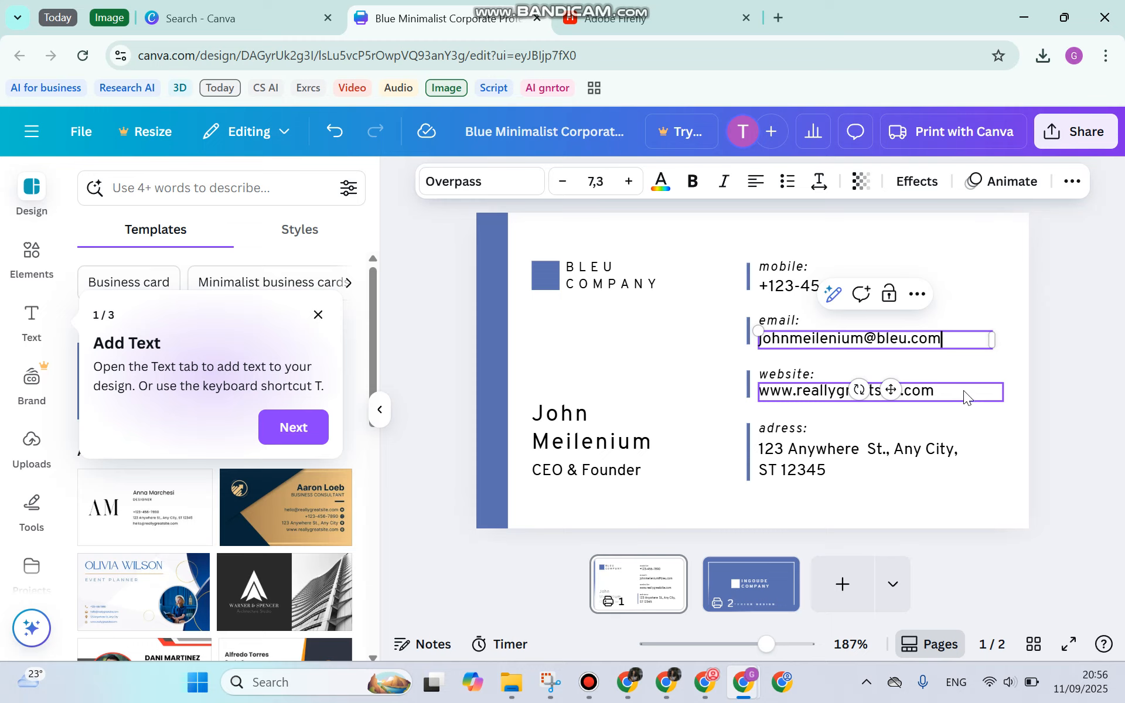
double_click(966, 397)
click(891, 391)
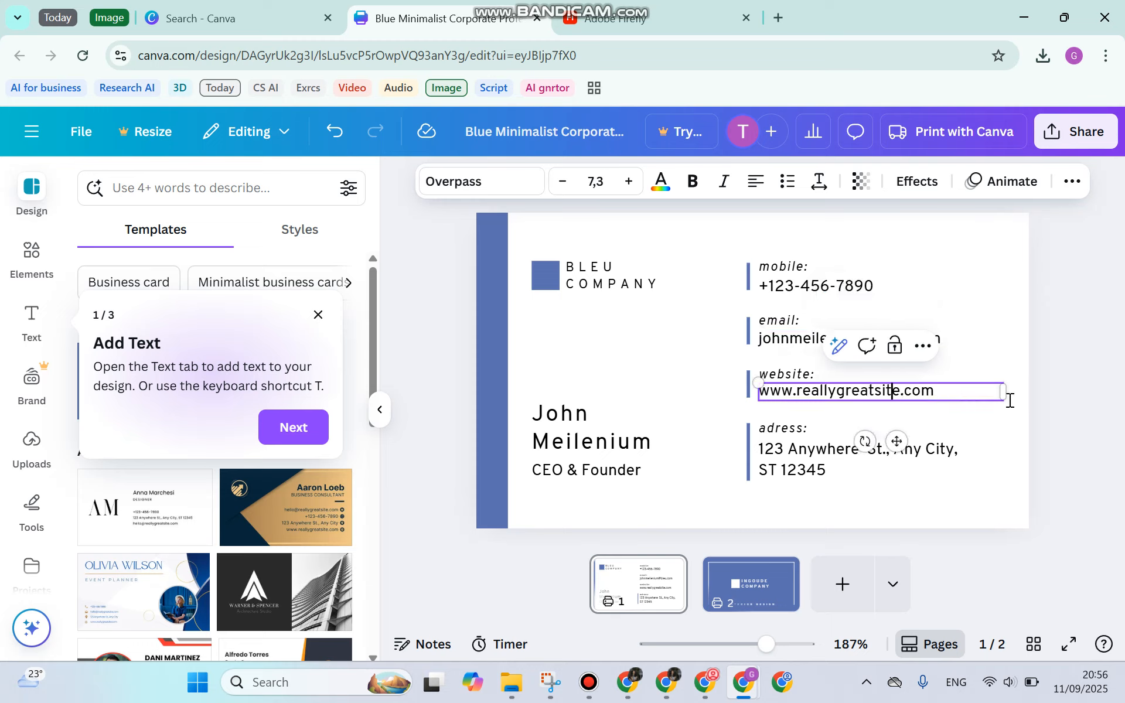
key(BackSpace)
key(BackSpace)
key(BackSpace)
key(BackSpace)
key(BackSpace)
key(BackSpace)
key(BackSpace)
key(BackSpace)
key(BackSpace)
key(BackSpace)
key(BackSpace)
key(BackSpace)
key(BackSpace)
key(BackSpace)
key(BackSpace)
text(belu)
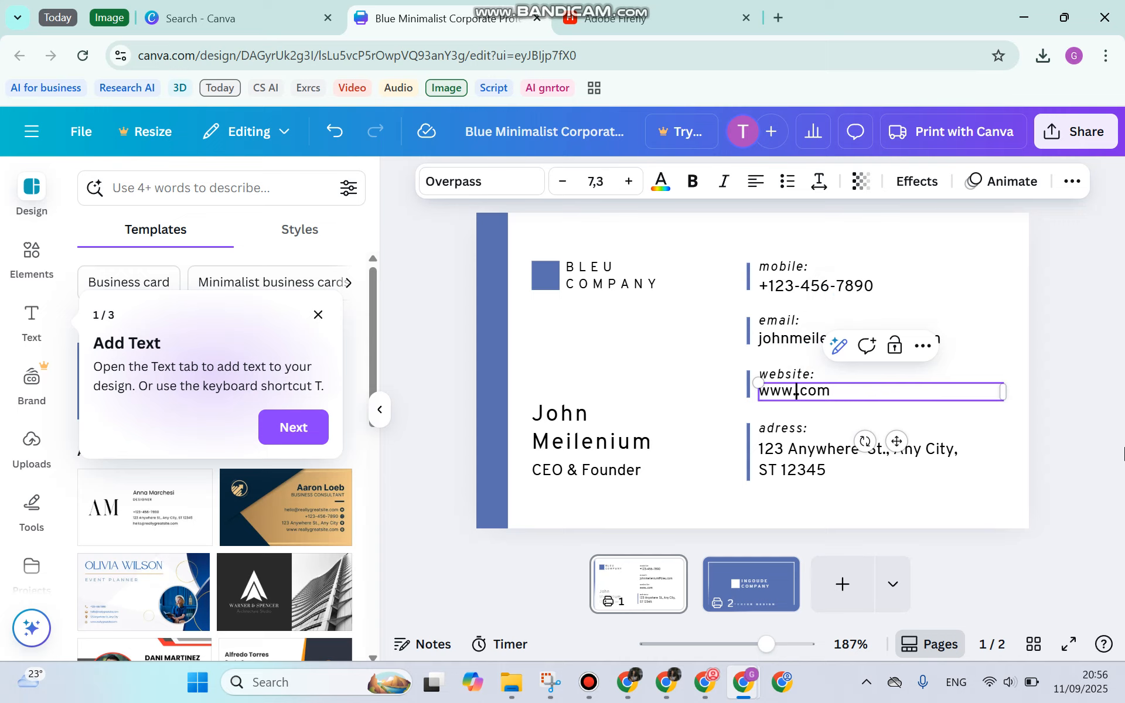
key(BackSpace)
key(BackSpace)
key(BackSpace)
text(leu)
click(812, 451)
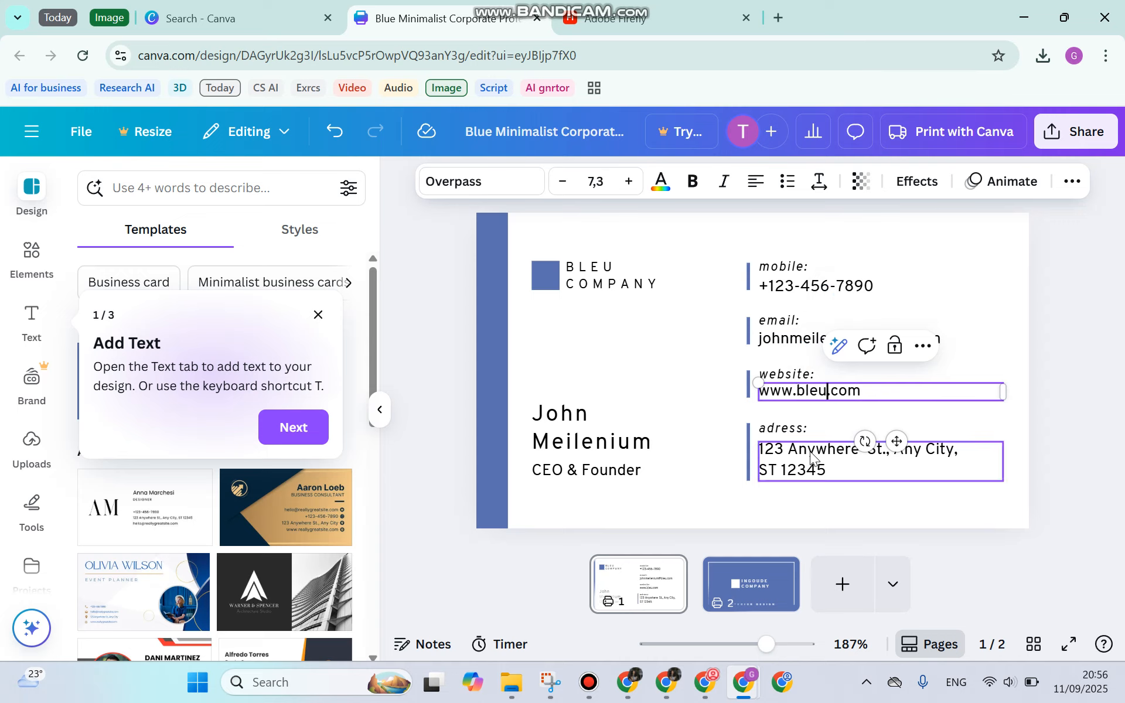
click(811, 451)
click(859, 452)
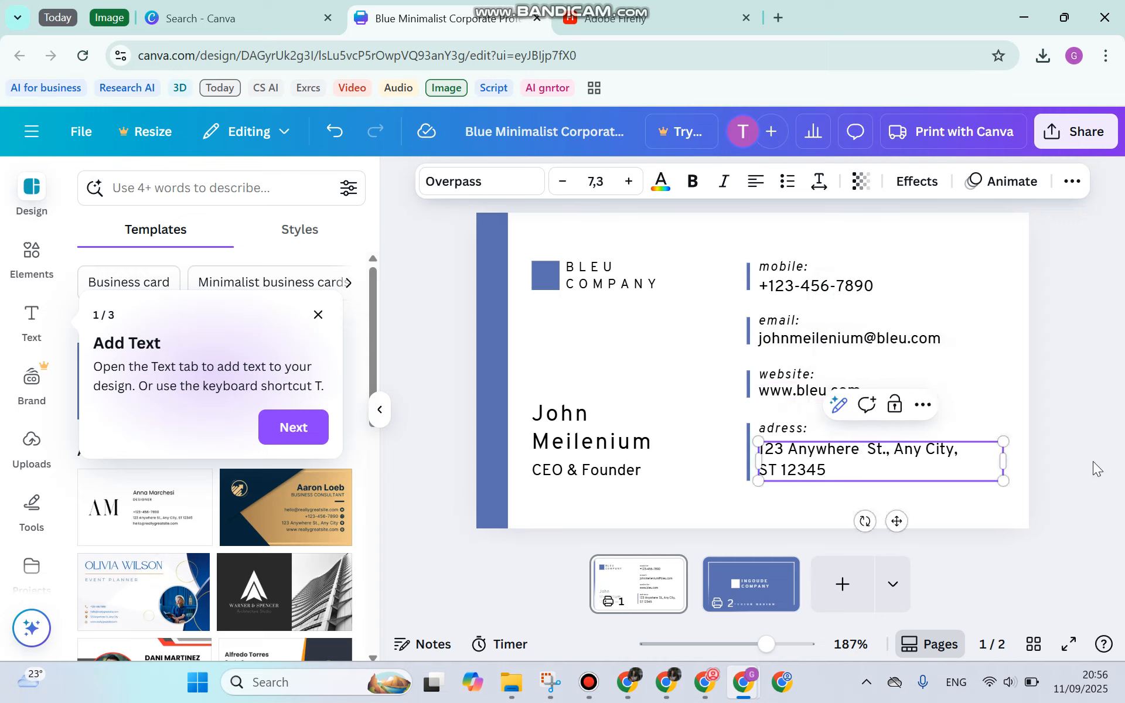
Retype the city in the address line as Santa Monica
click(944, 449)
key(BackSpace)
key(BackSpace)
key(BackSpace)
key(BackSpace)
key(BackSpace)
key(BackSpace)
key(BackSpace)
key(BackSpace)
text(Santa M)
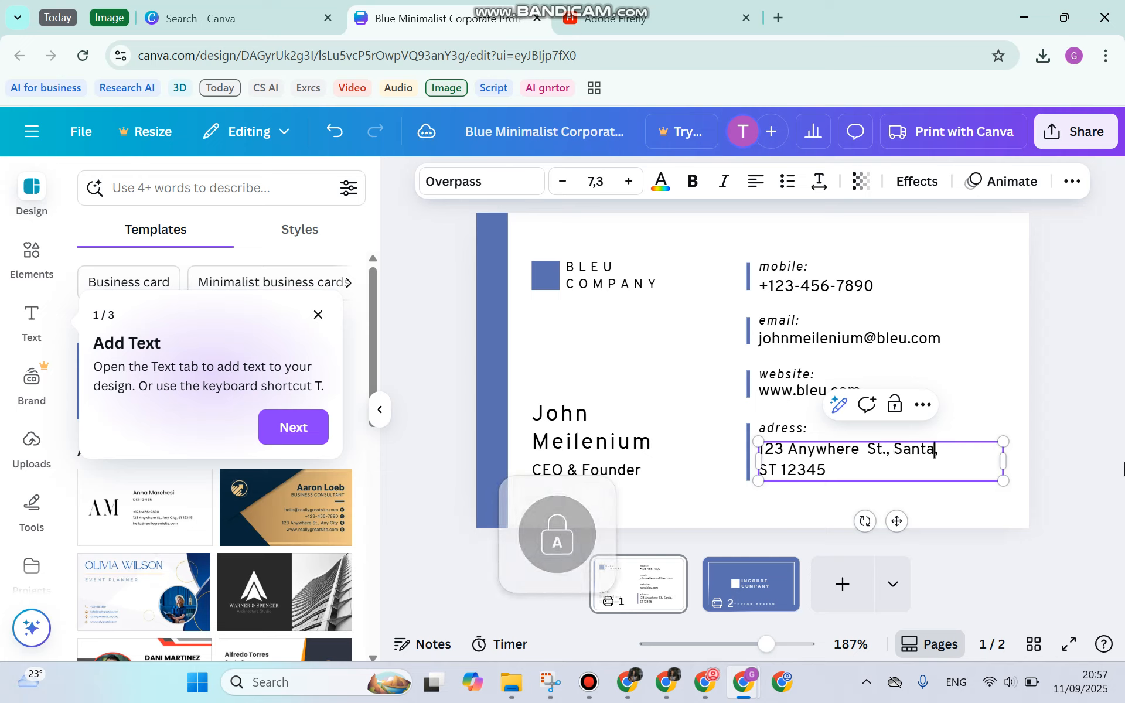
text(onoc)
key(BackSpace)
key(BackSpace)
text(ica)
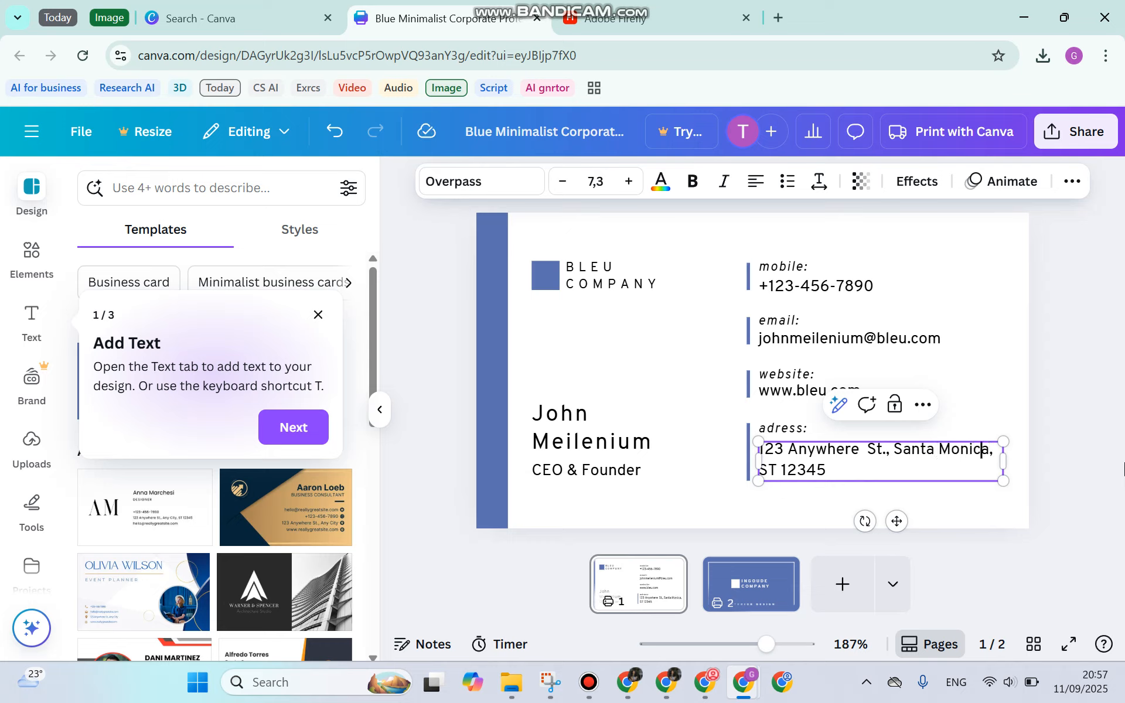
Replace the street name Anywhere with the new street name, then go to the card's back
key(Left)
key(Left)
key(Left)
key(Left)
key(Left)
key(Left)
key(Left)
key(Left)
key(Left)
key(Left)
key(Left)
key(Left)
key(BackSpace)
key(BackSpace)
key(BackSpace)
key(BackSpace)
key(BackSpace)
key(BackSpace)
key(BackSpace)
key(BackSpace)
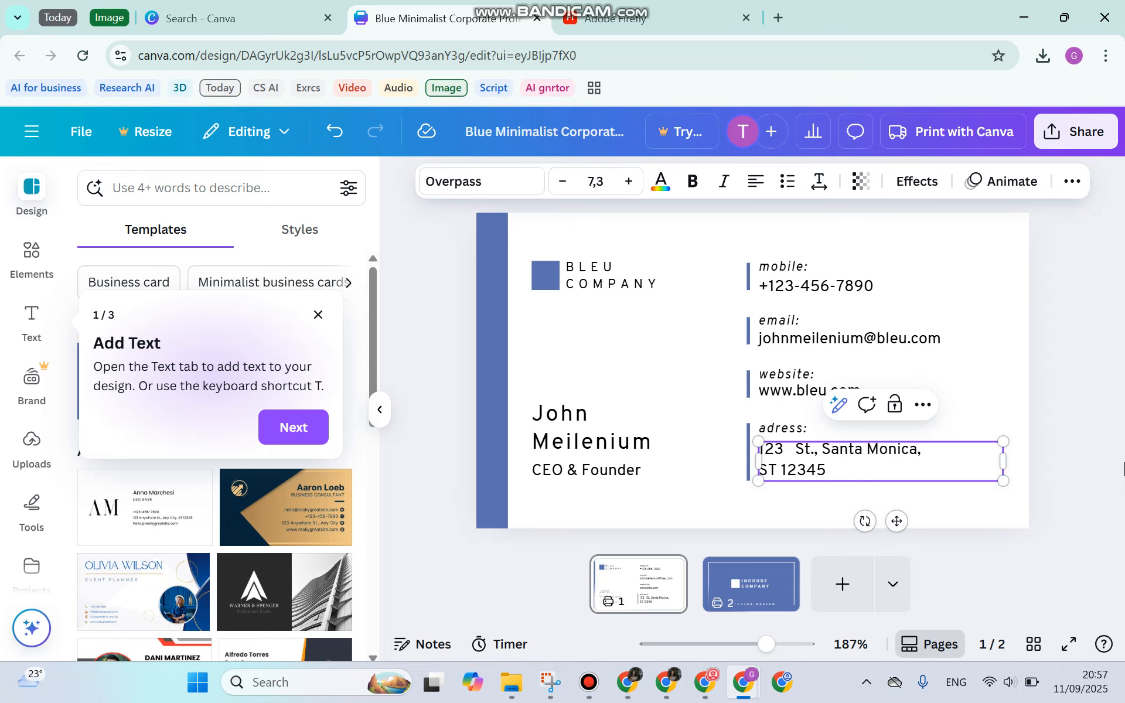
key(Caps_Lock)
key(Caps_Lock)
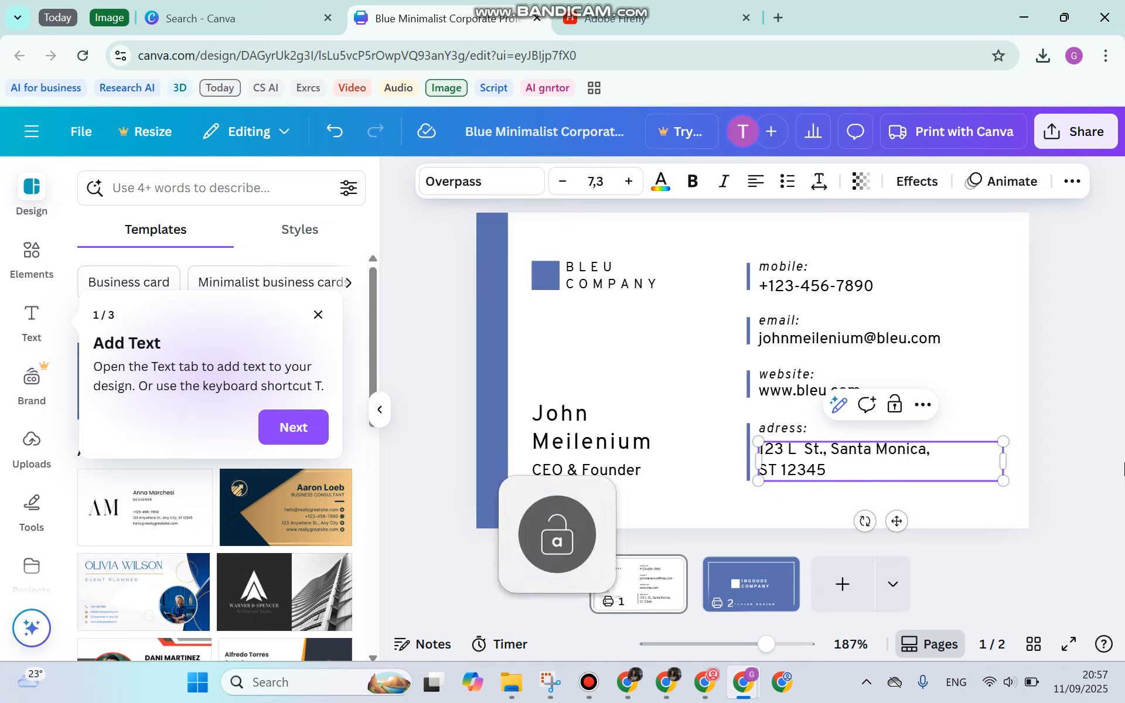
key(Caps_Lock)
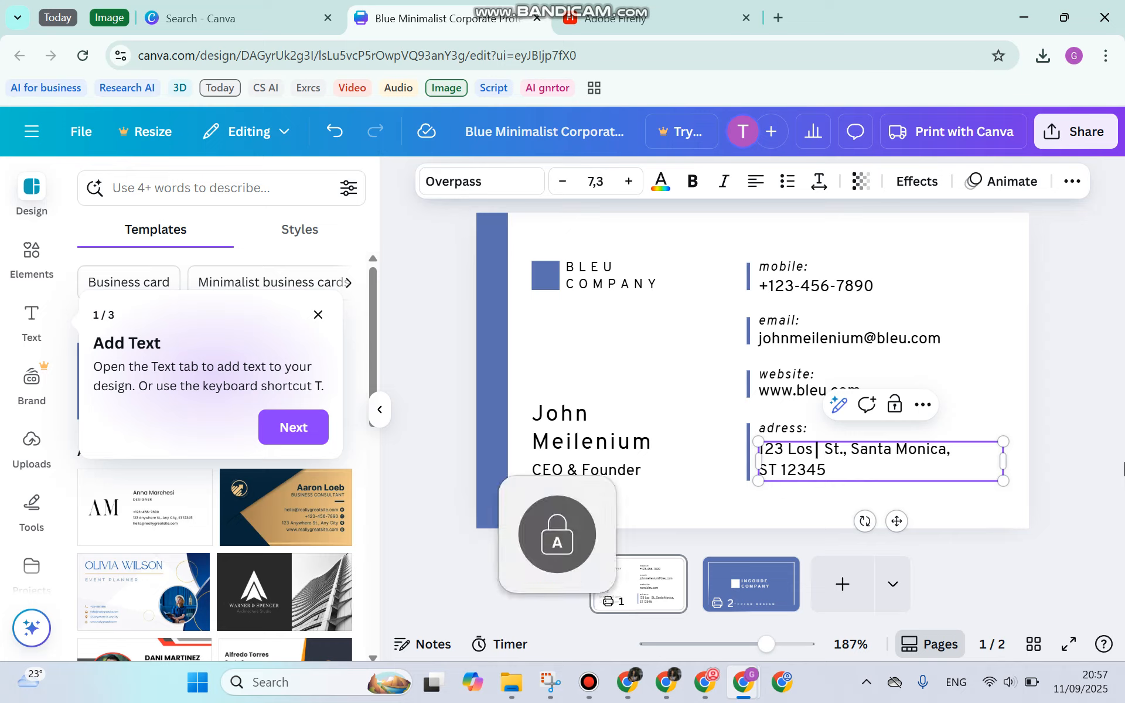
key(Caps_Lock)
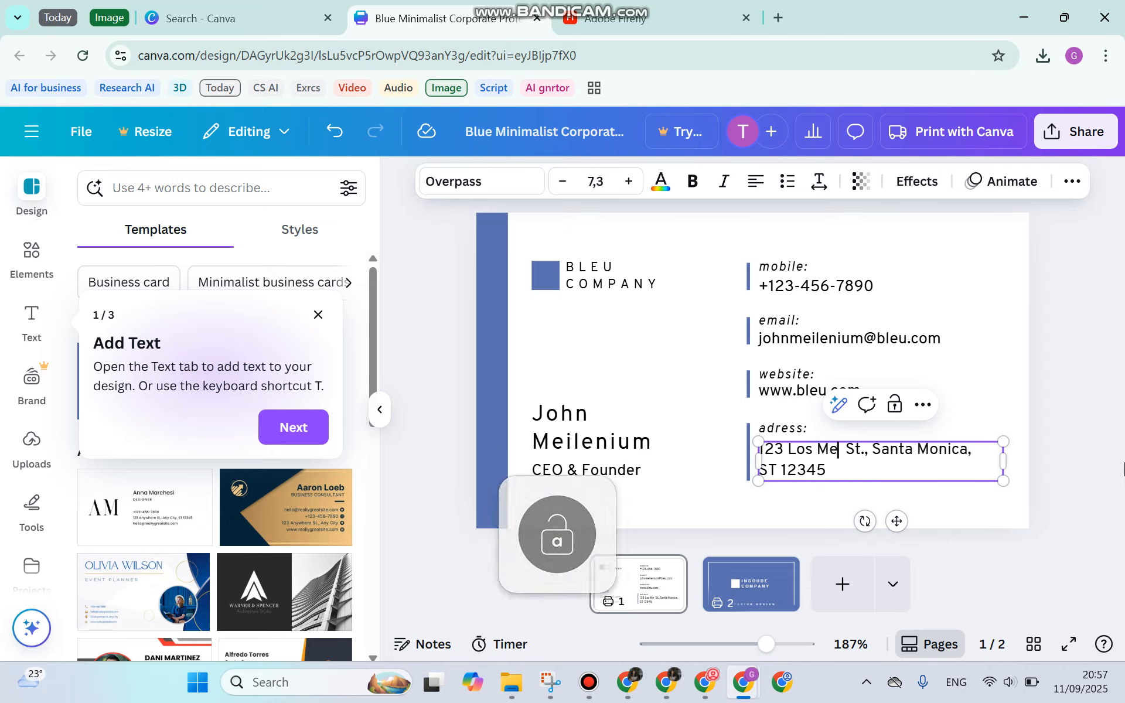
key(Down)
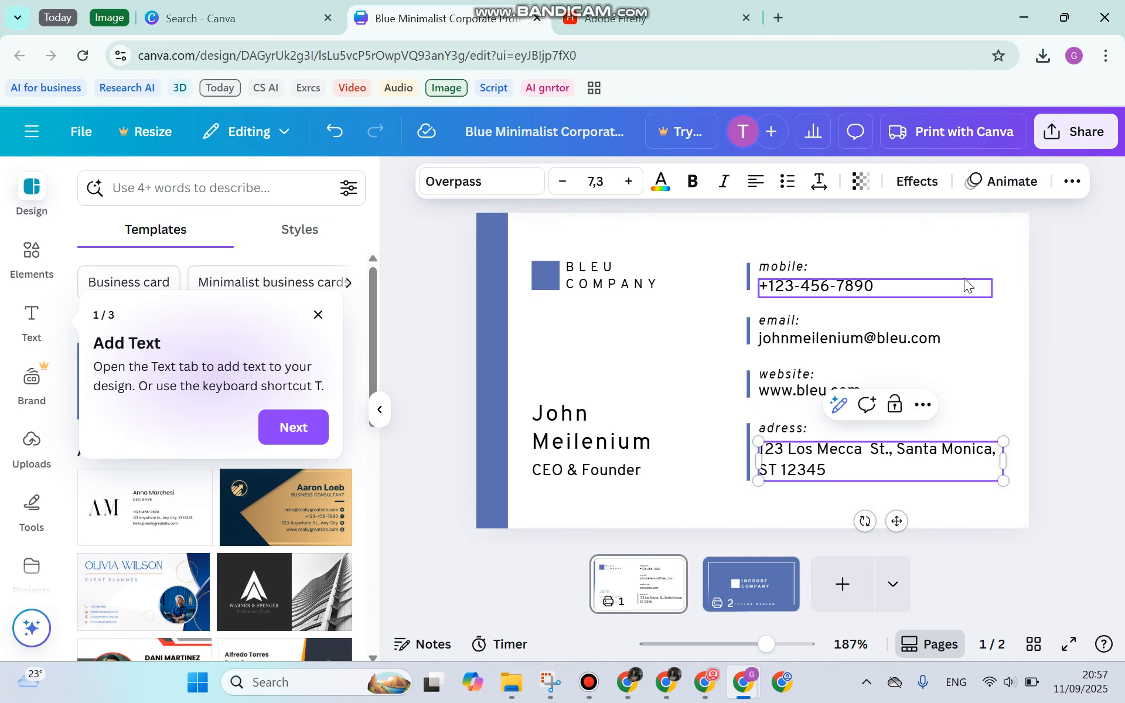
click(753, 590)
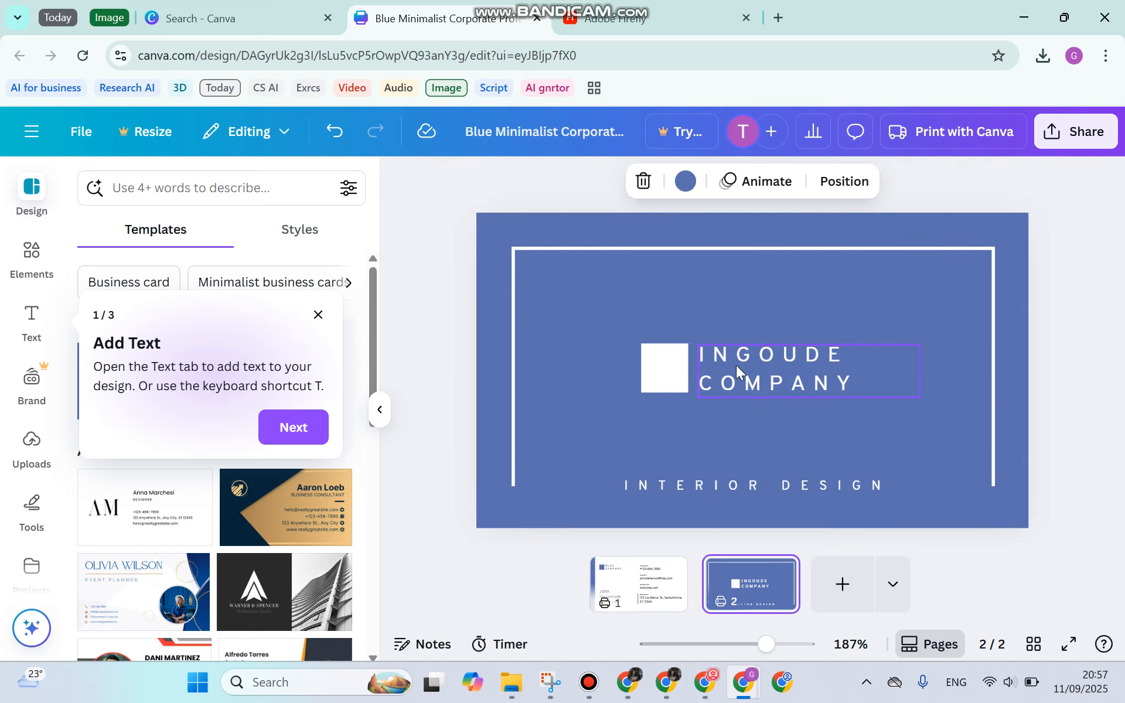
Rename the back's company text to BLEU and COMPANY on two lines, then return to the front
click(738, 366)
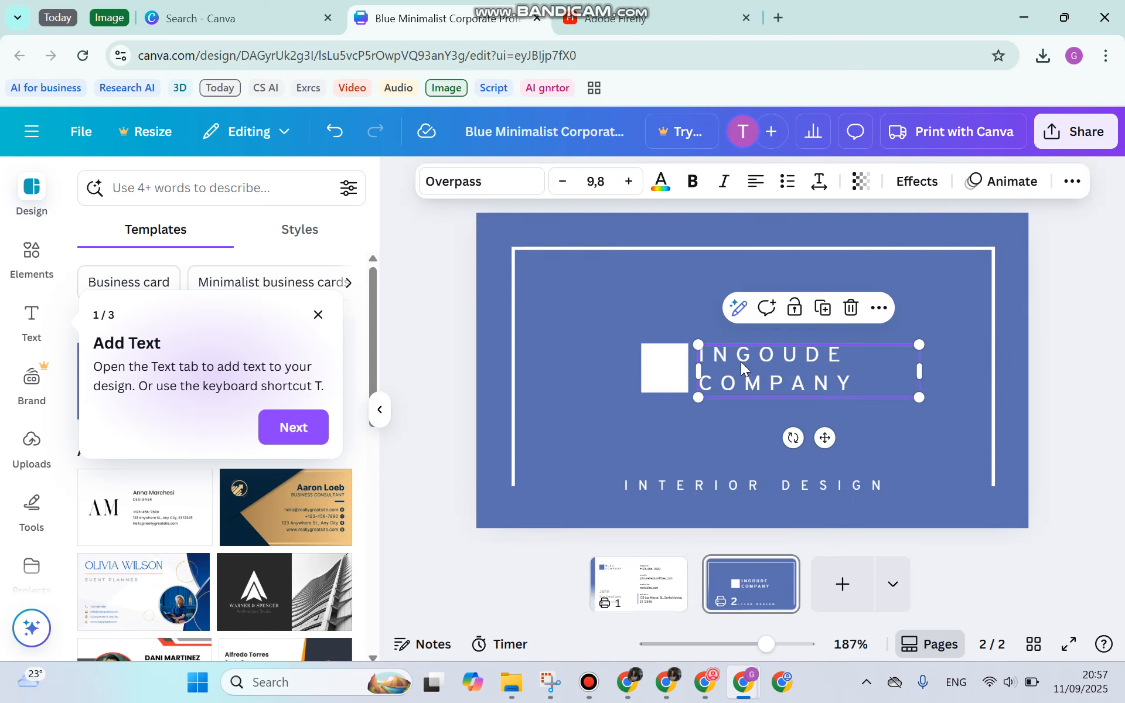
double_click(844, 363)
key(BackSpace)
key(Caps_Lock)
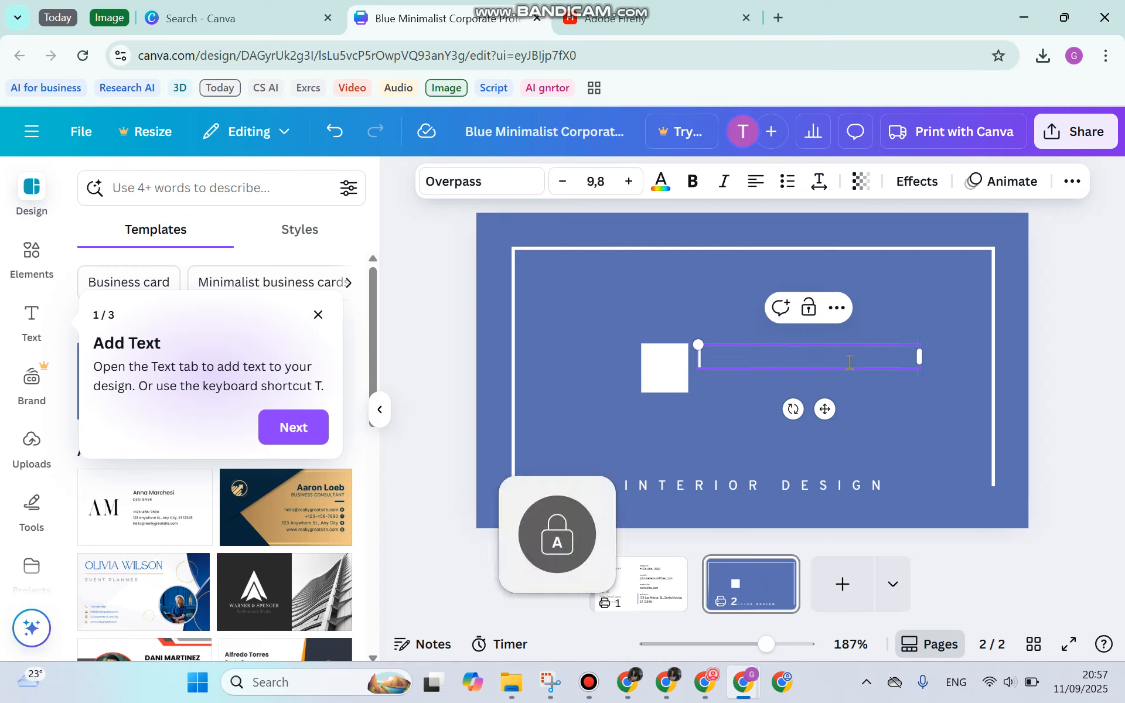
text(BELU)
key(BackSpace)
key(BackSpace)
key(BackSpace)
text(LEU)
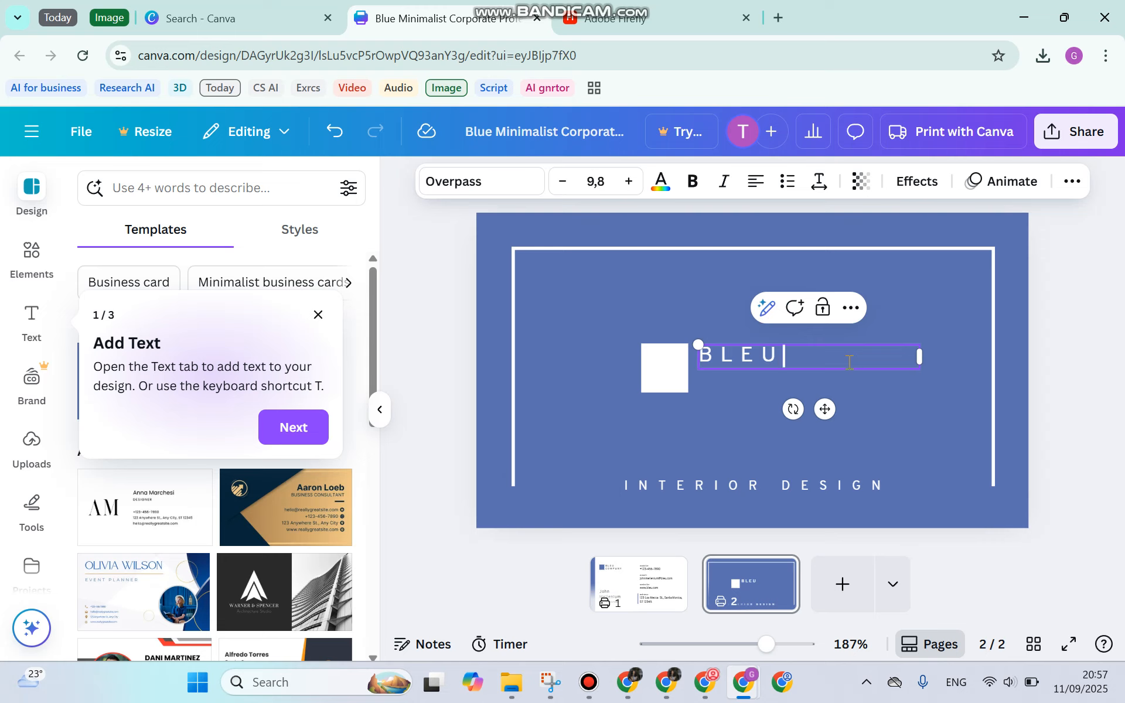
key(Return)
key(Caps_Lock)
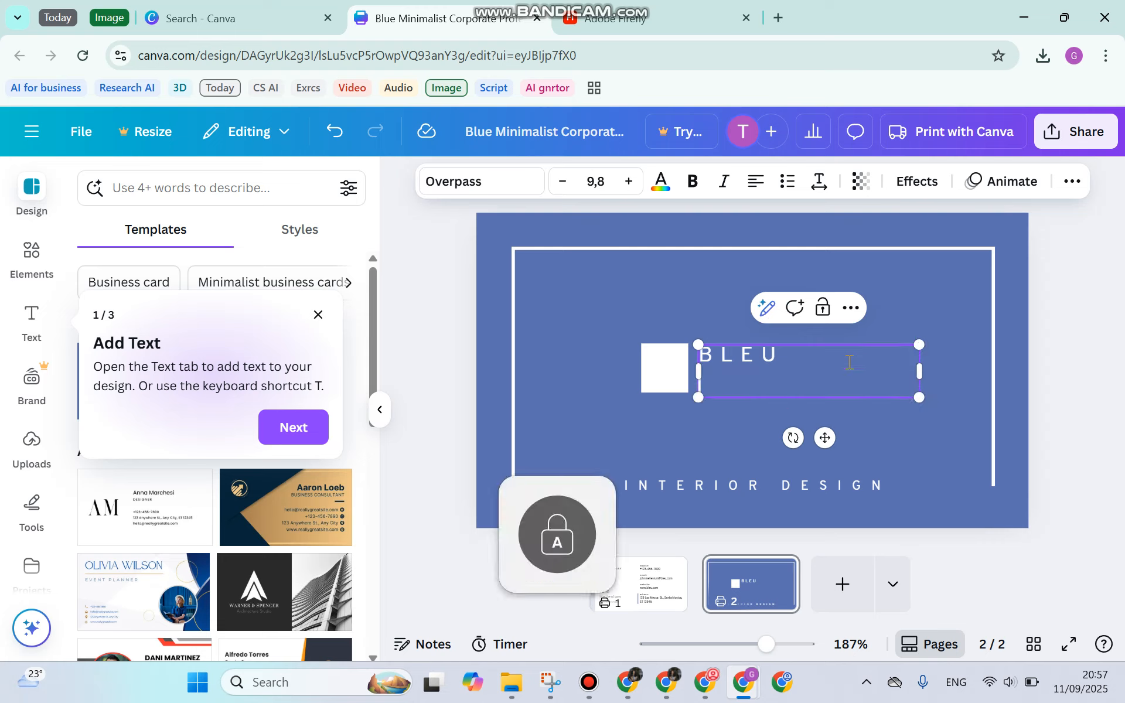
text(COMPANY)
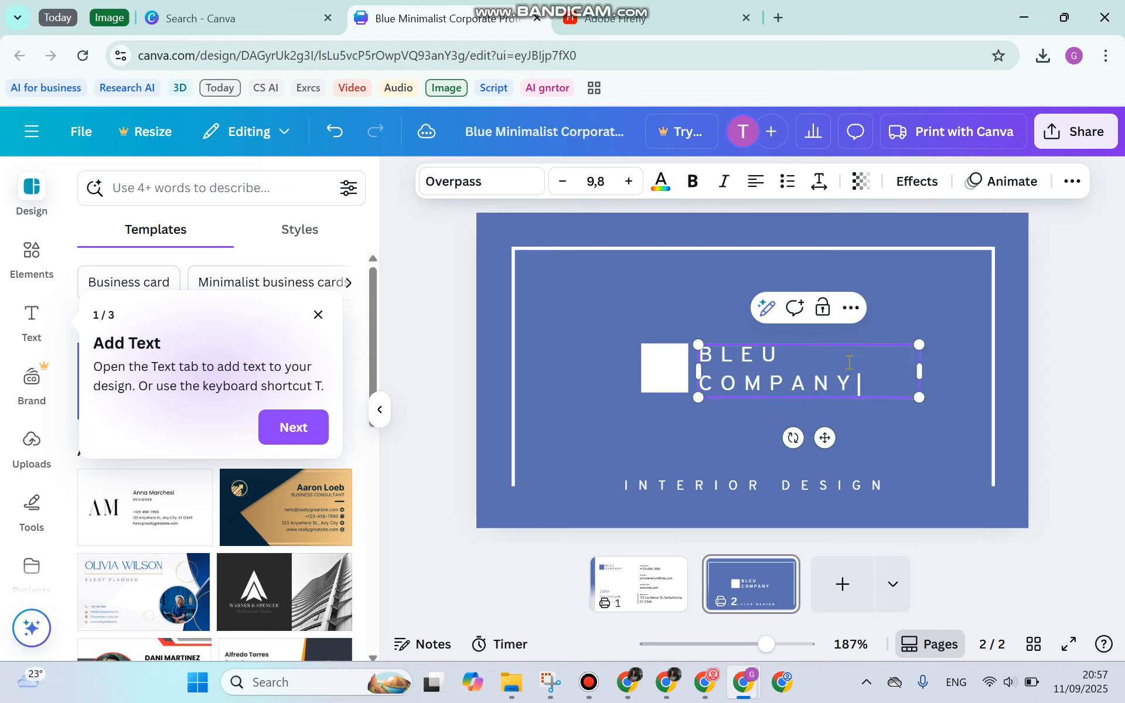
key(Caps_Lock)
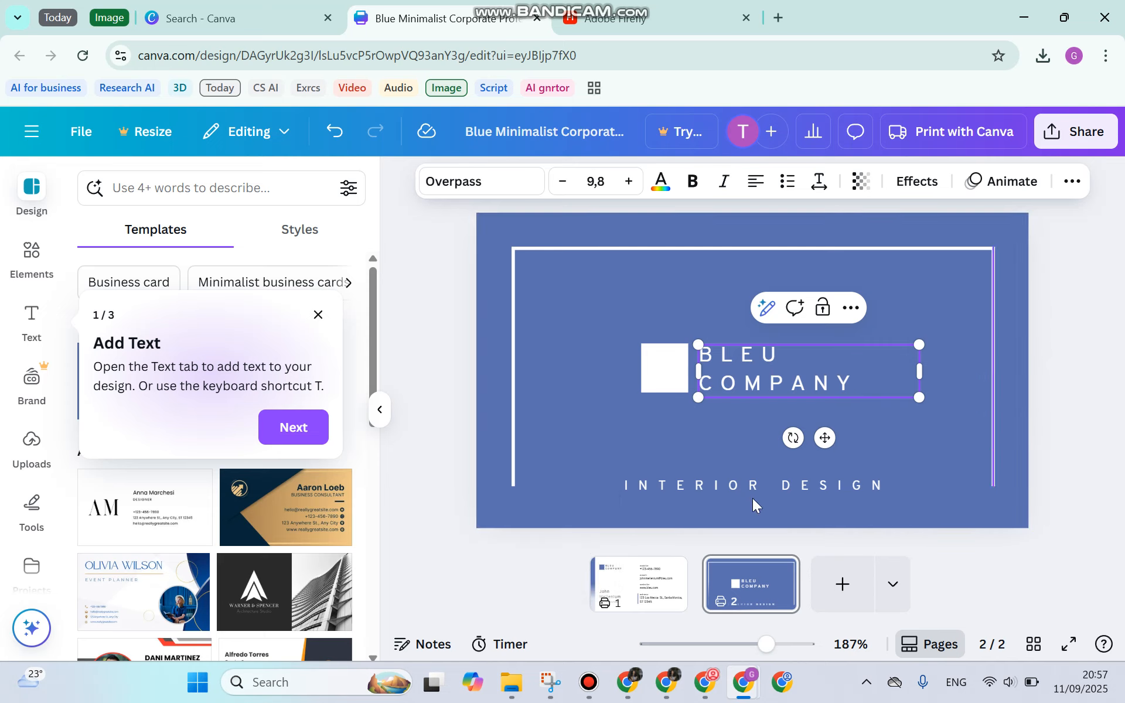
click(668, 571)
Download pages 1–2 of the card as a PDF Print file
click(583, 363)
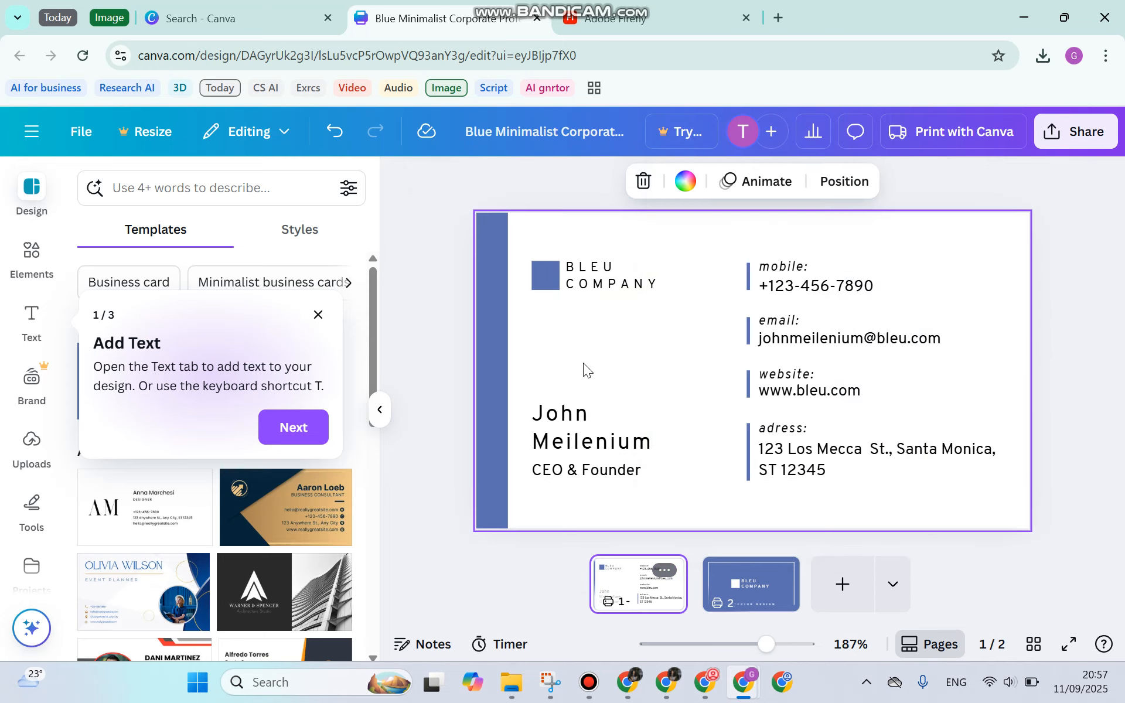
click(1082, 135)
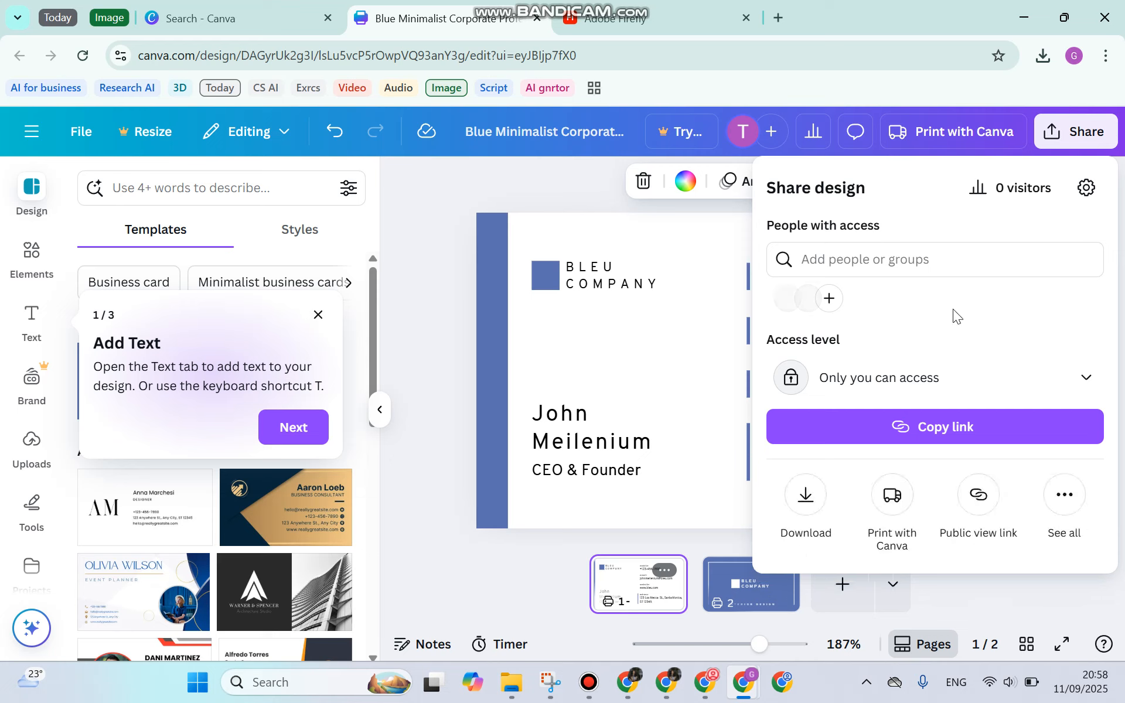
click(806, 494)
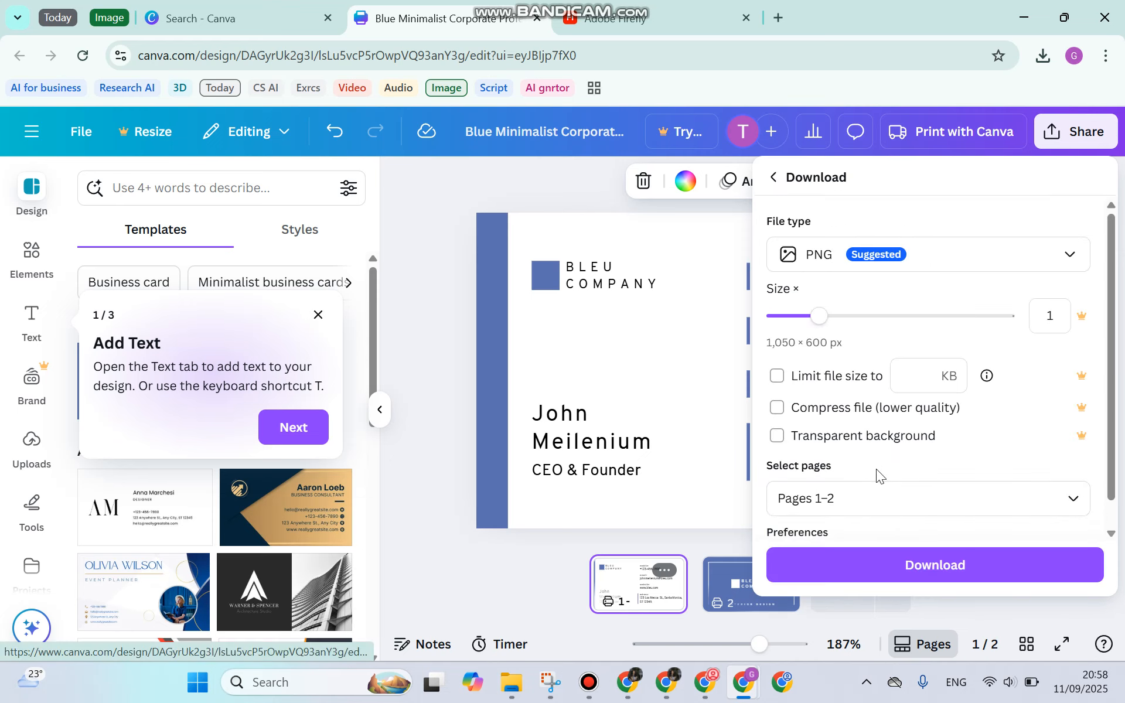
scroll(875, 413, down, 1)
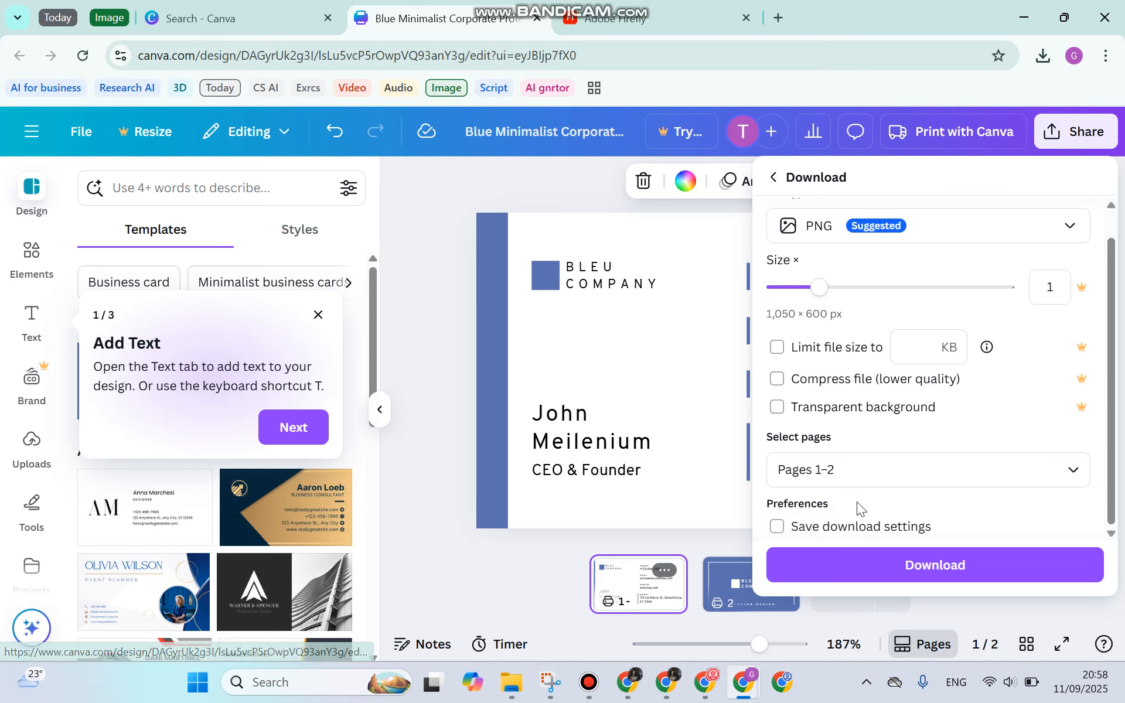
click(847, 471)
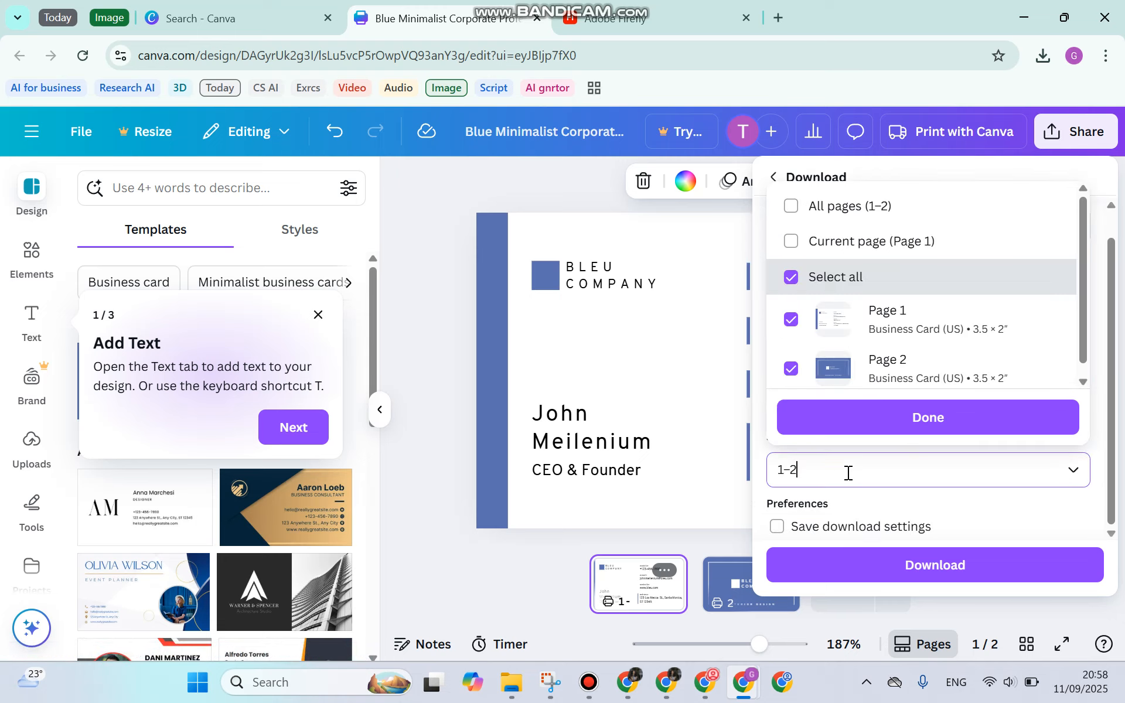
click(884, 420)
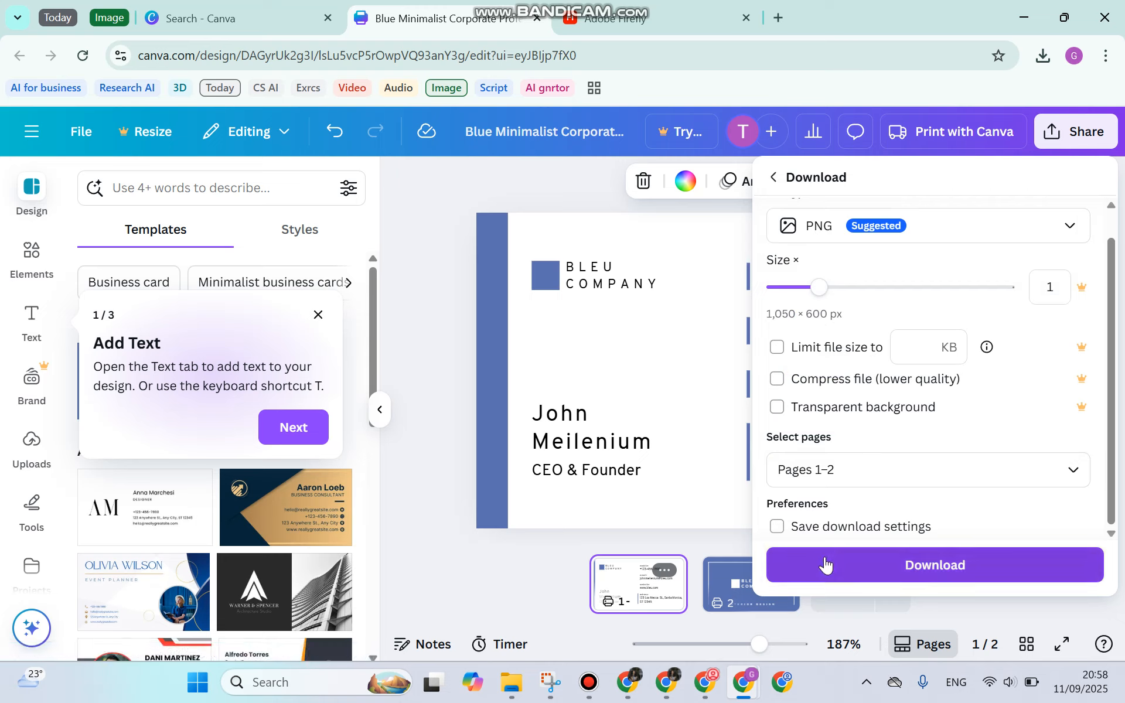
scroll(844, 367, up, 1)
click(895, 264)
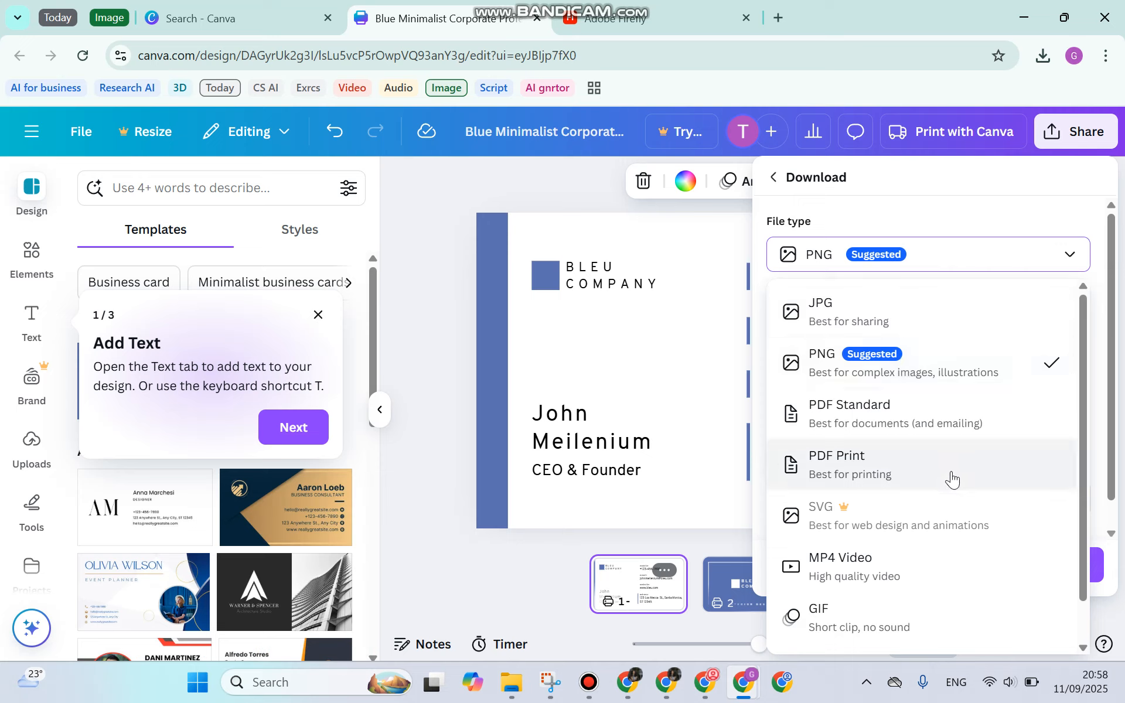
click(934, 467)
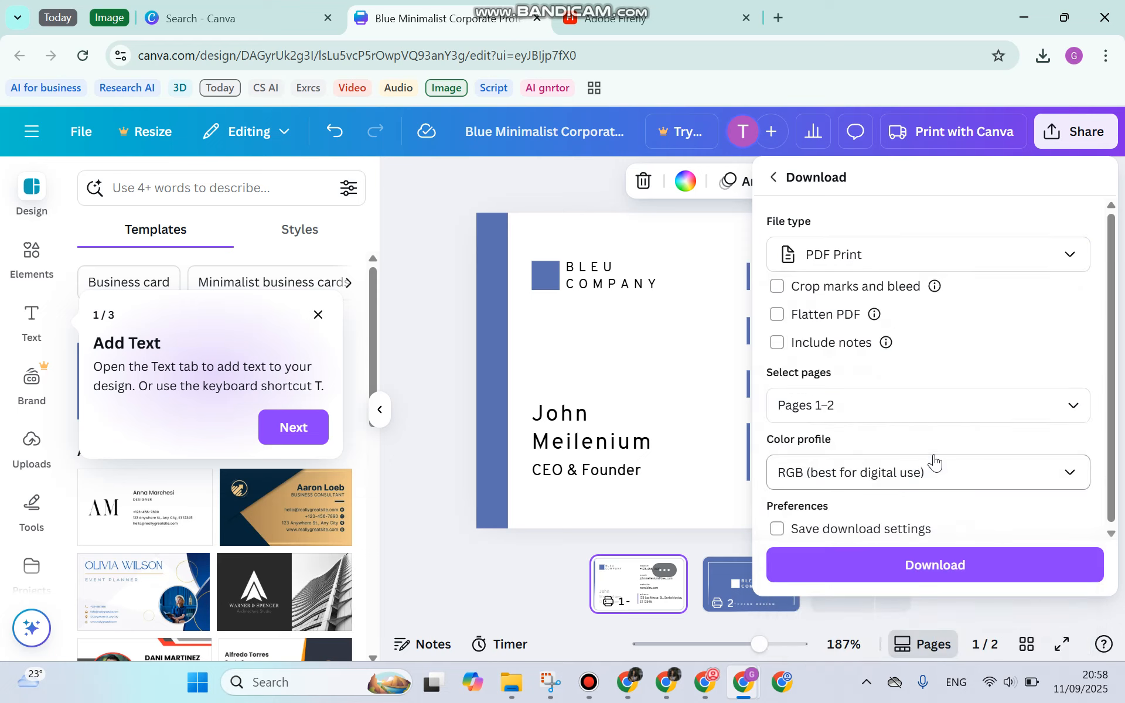
click(909, 566)
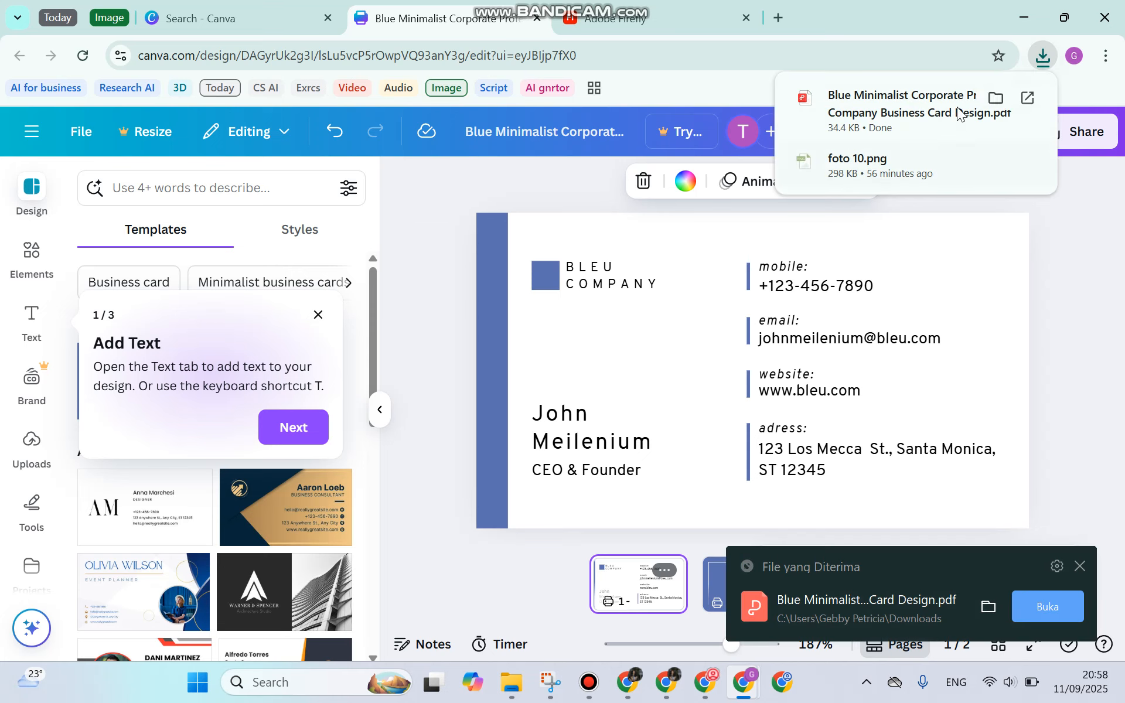
Open the downloaded card PDF in Chrome, then switch back to the Search - Canva tab
click(938, 100)
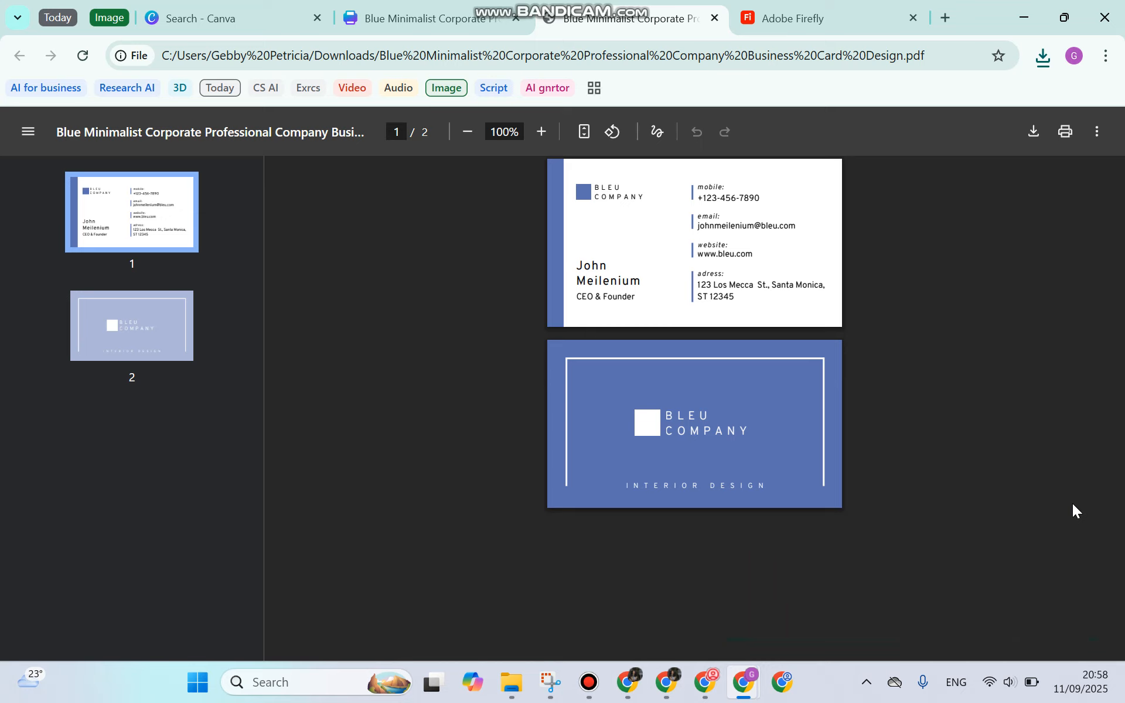
click(418, 20)
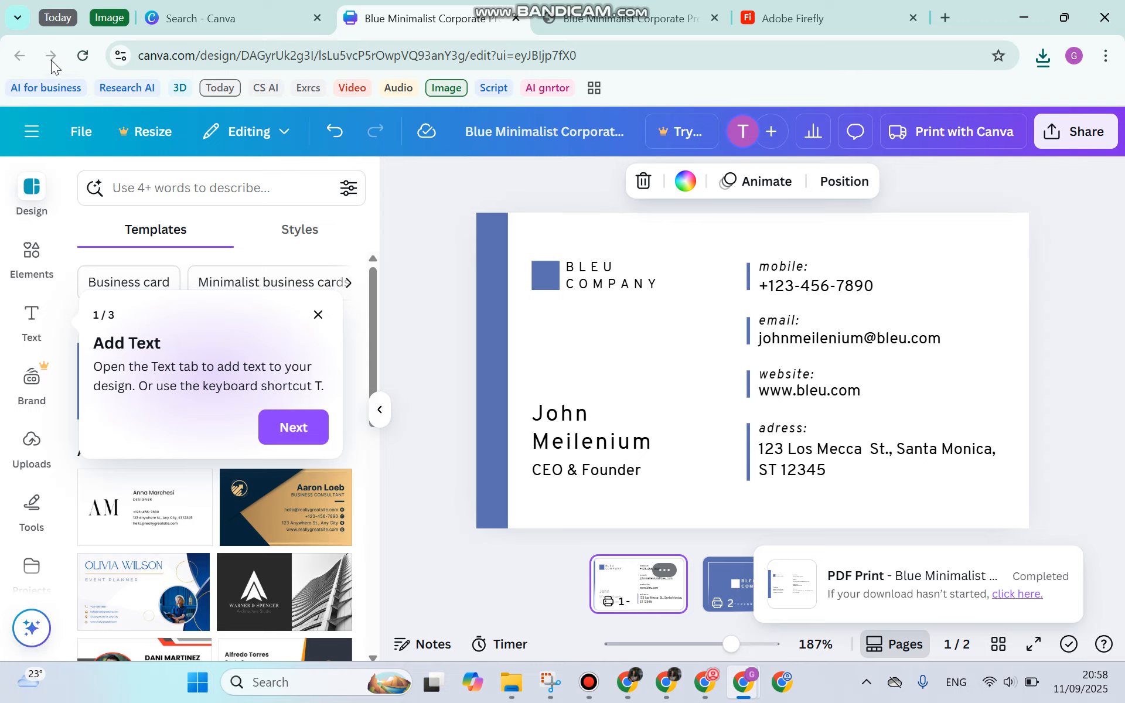
click(196, 24)
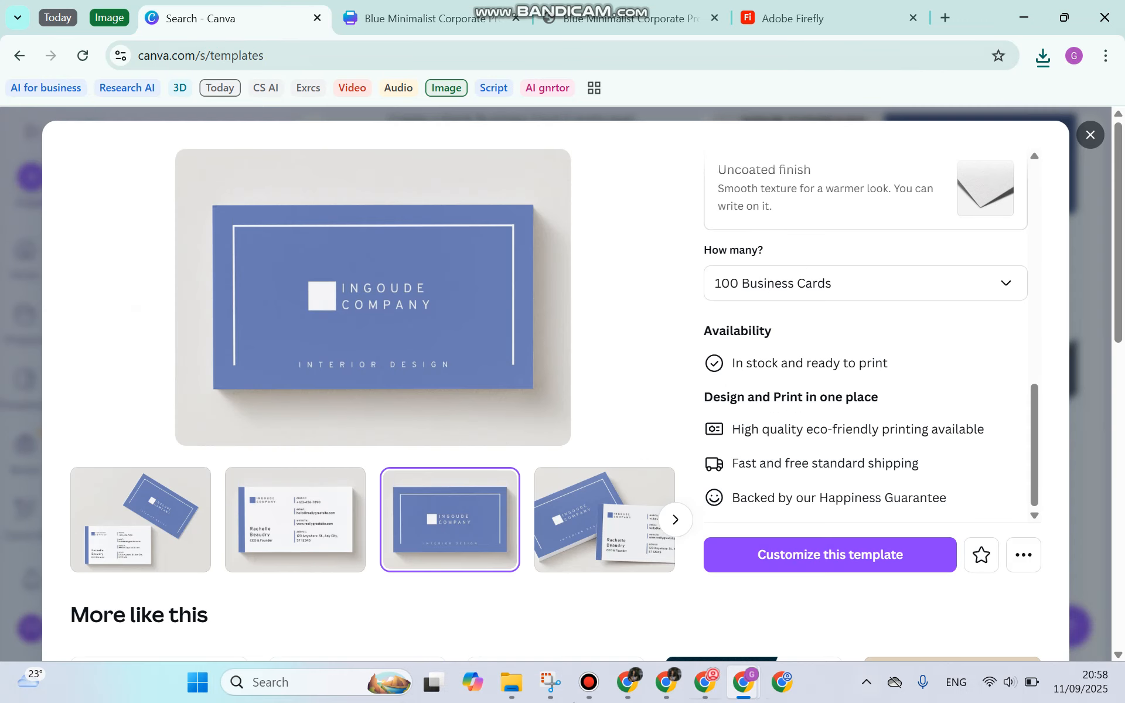
click(589, 682)
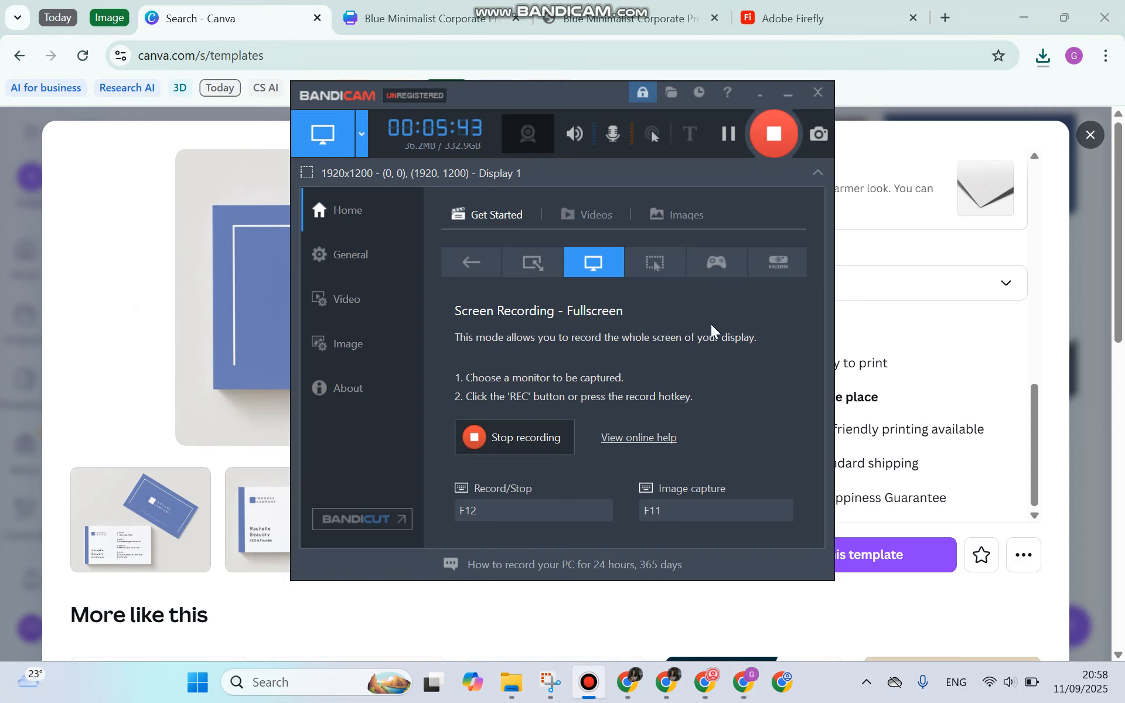